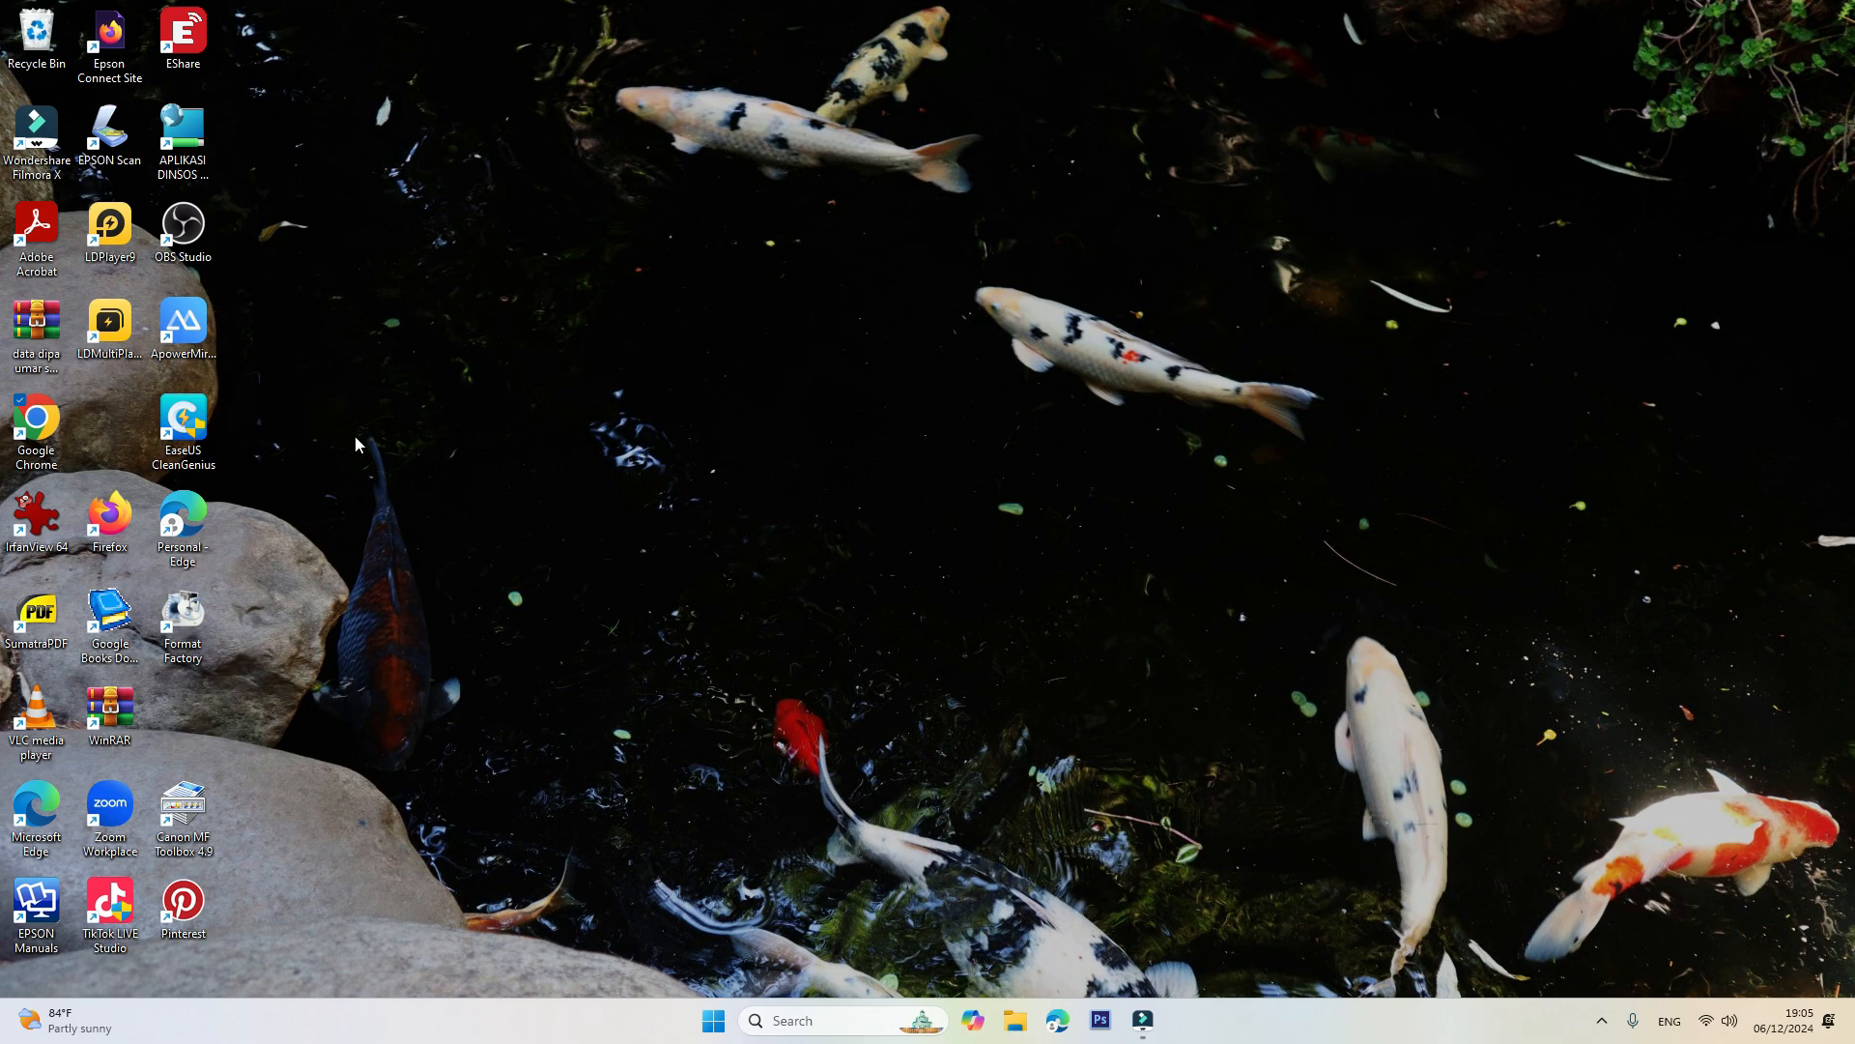
# Open blogger.com in Chrome and look through the Javasetid blog's Tata Letak layout down to the footer gadgets.
pyautogui.doubleClick(53, 423)
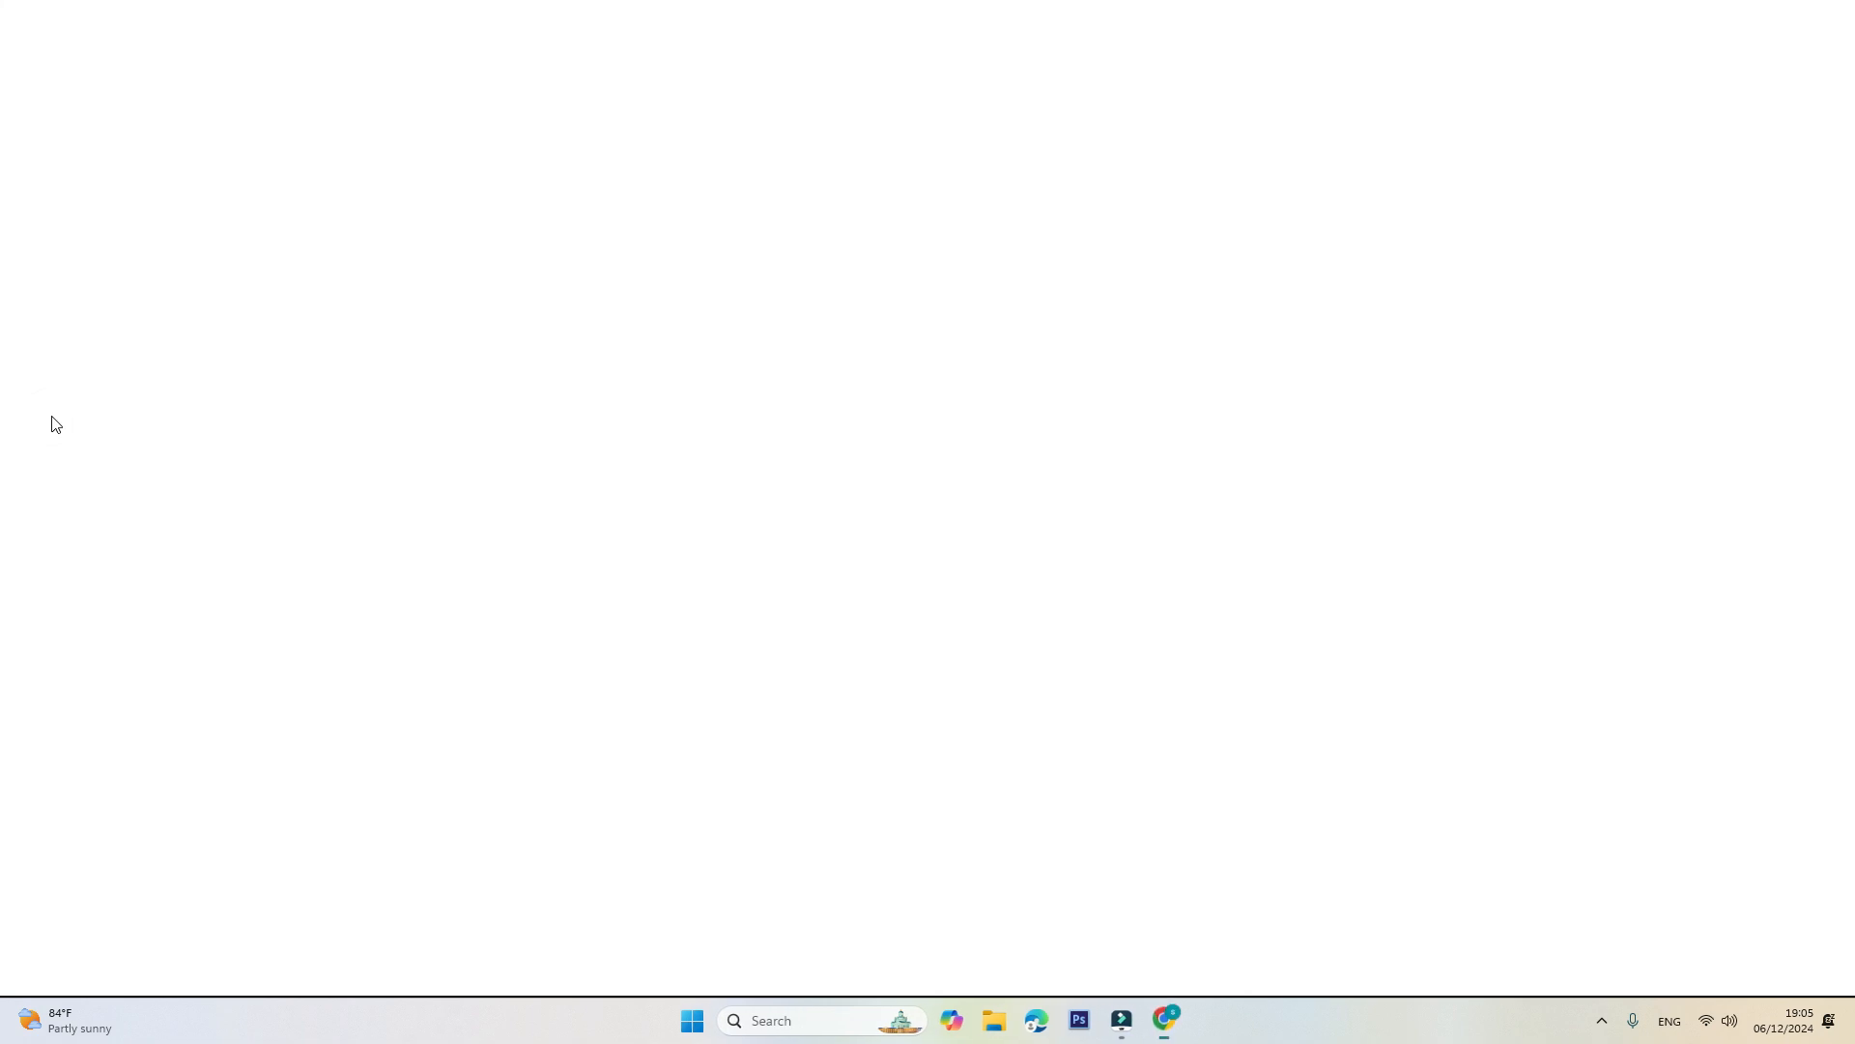
pyautogui.write('blogger.com')
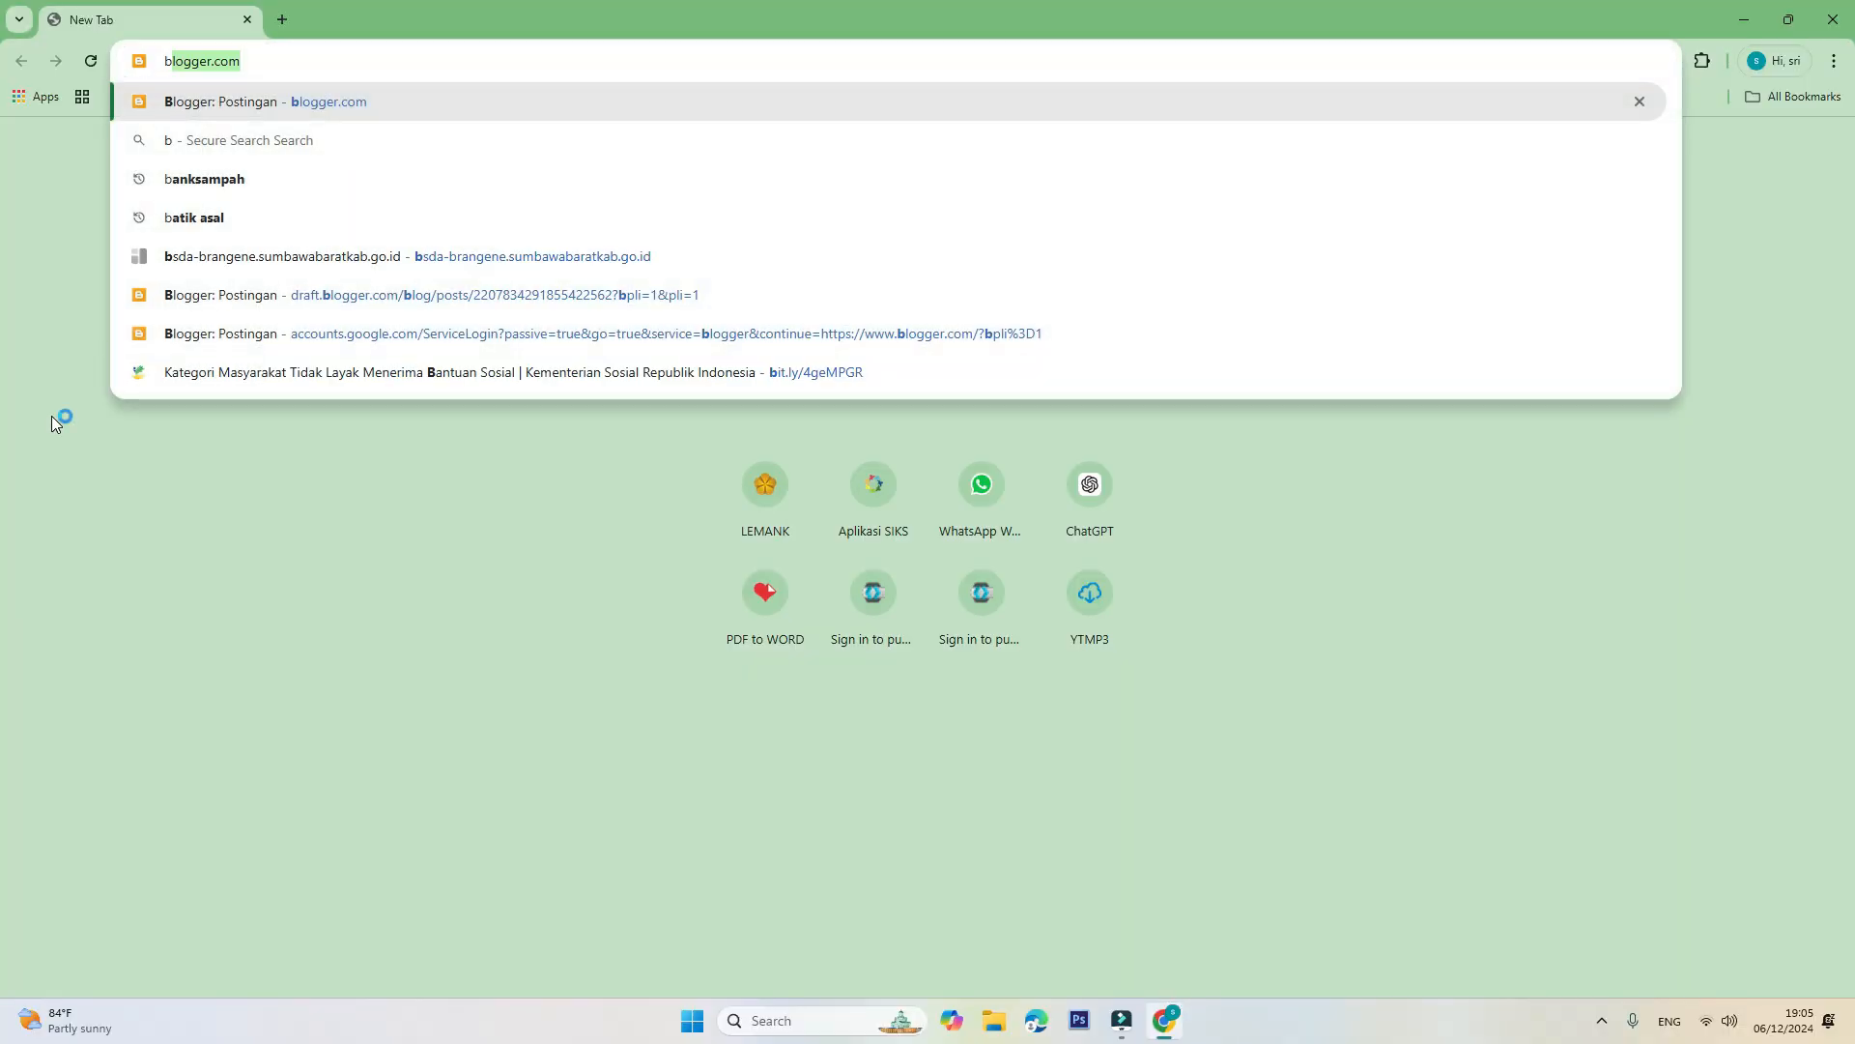
pyautogui.press('Return')
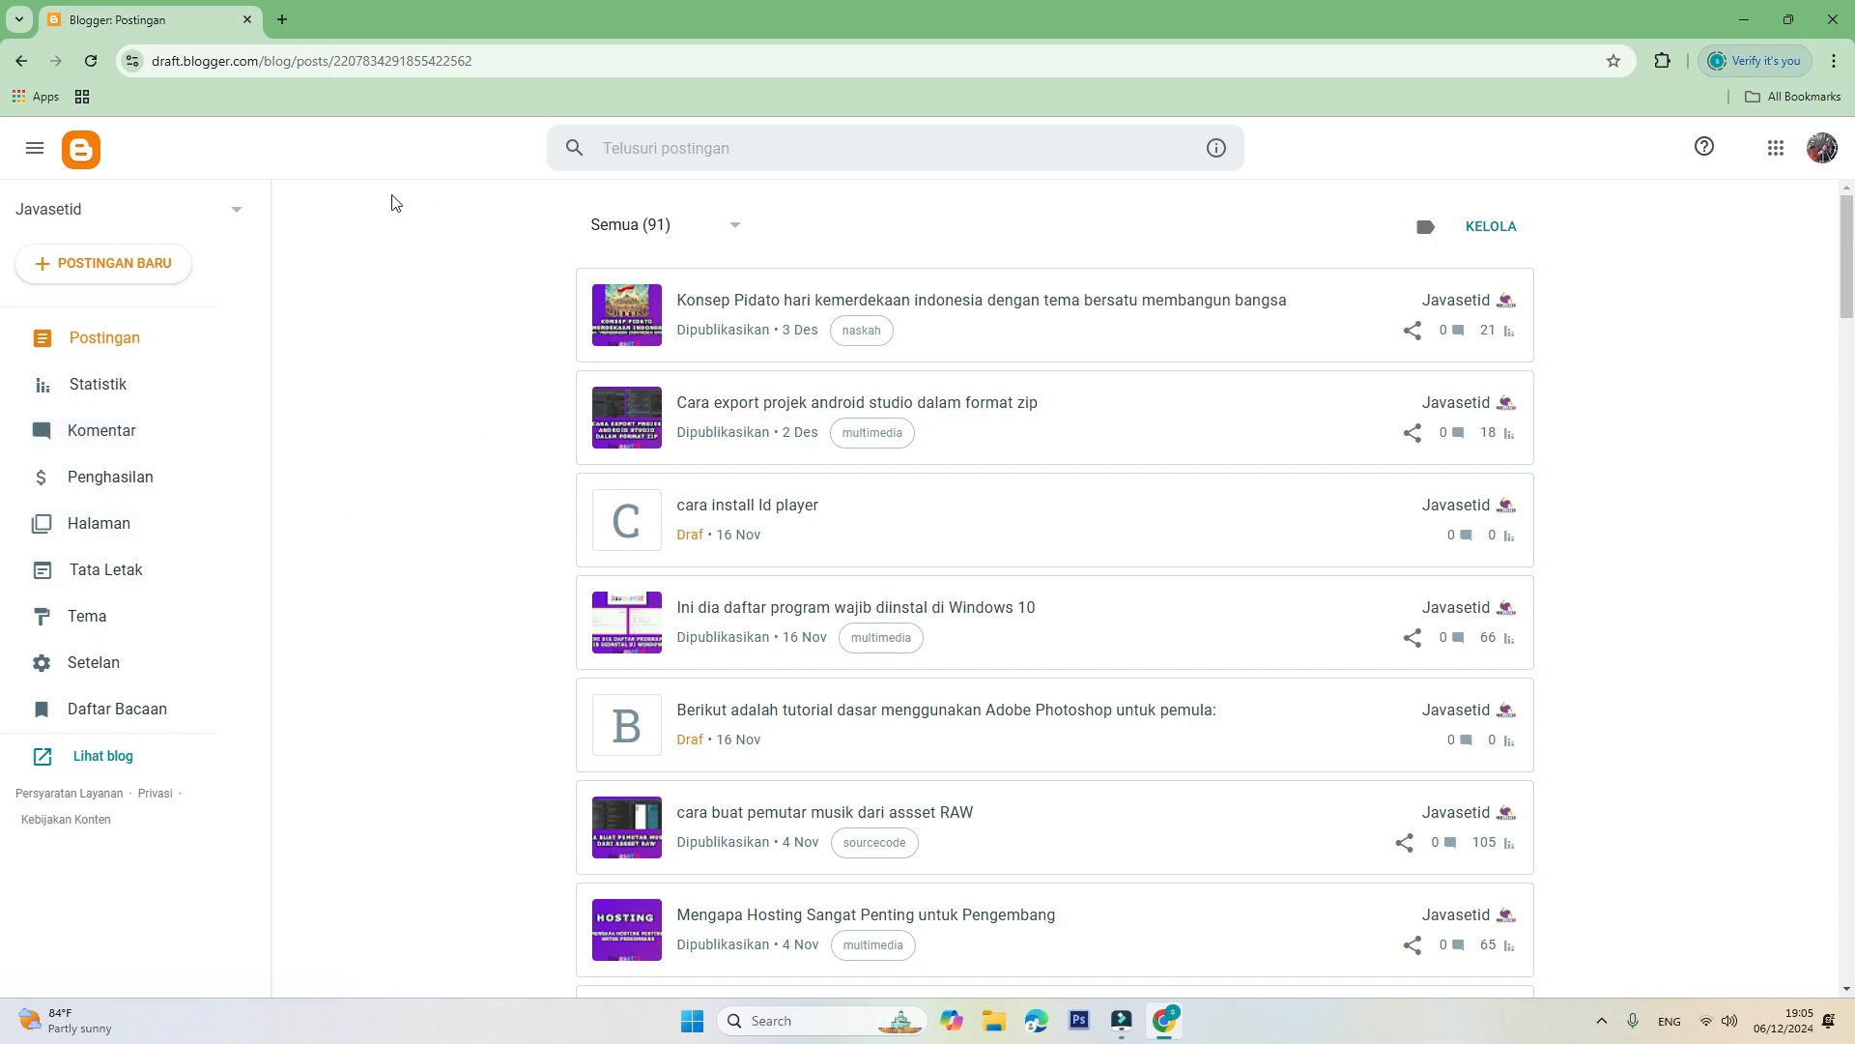
pyautogui.click(50, 578)
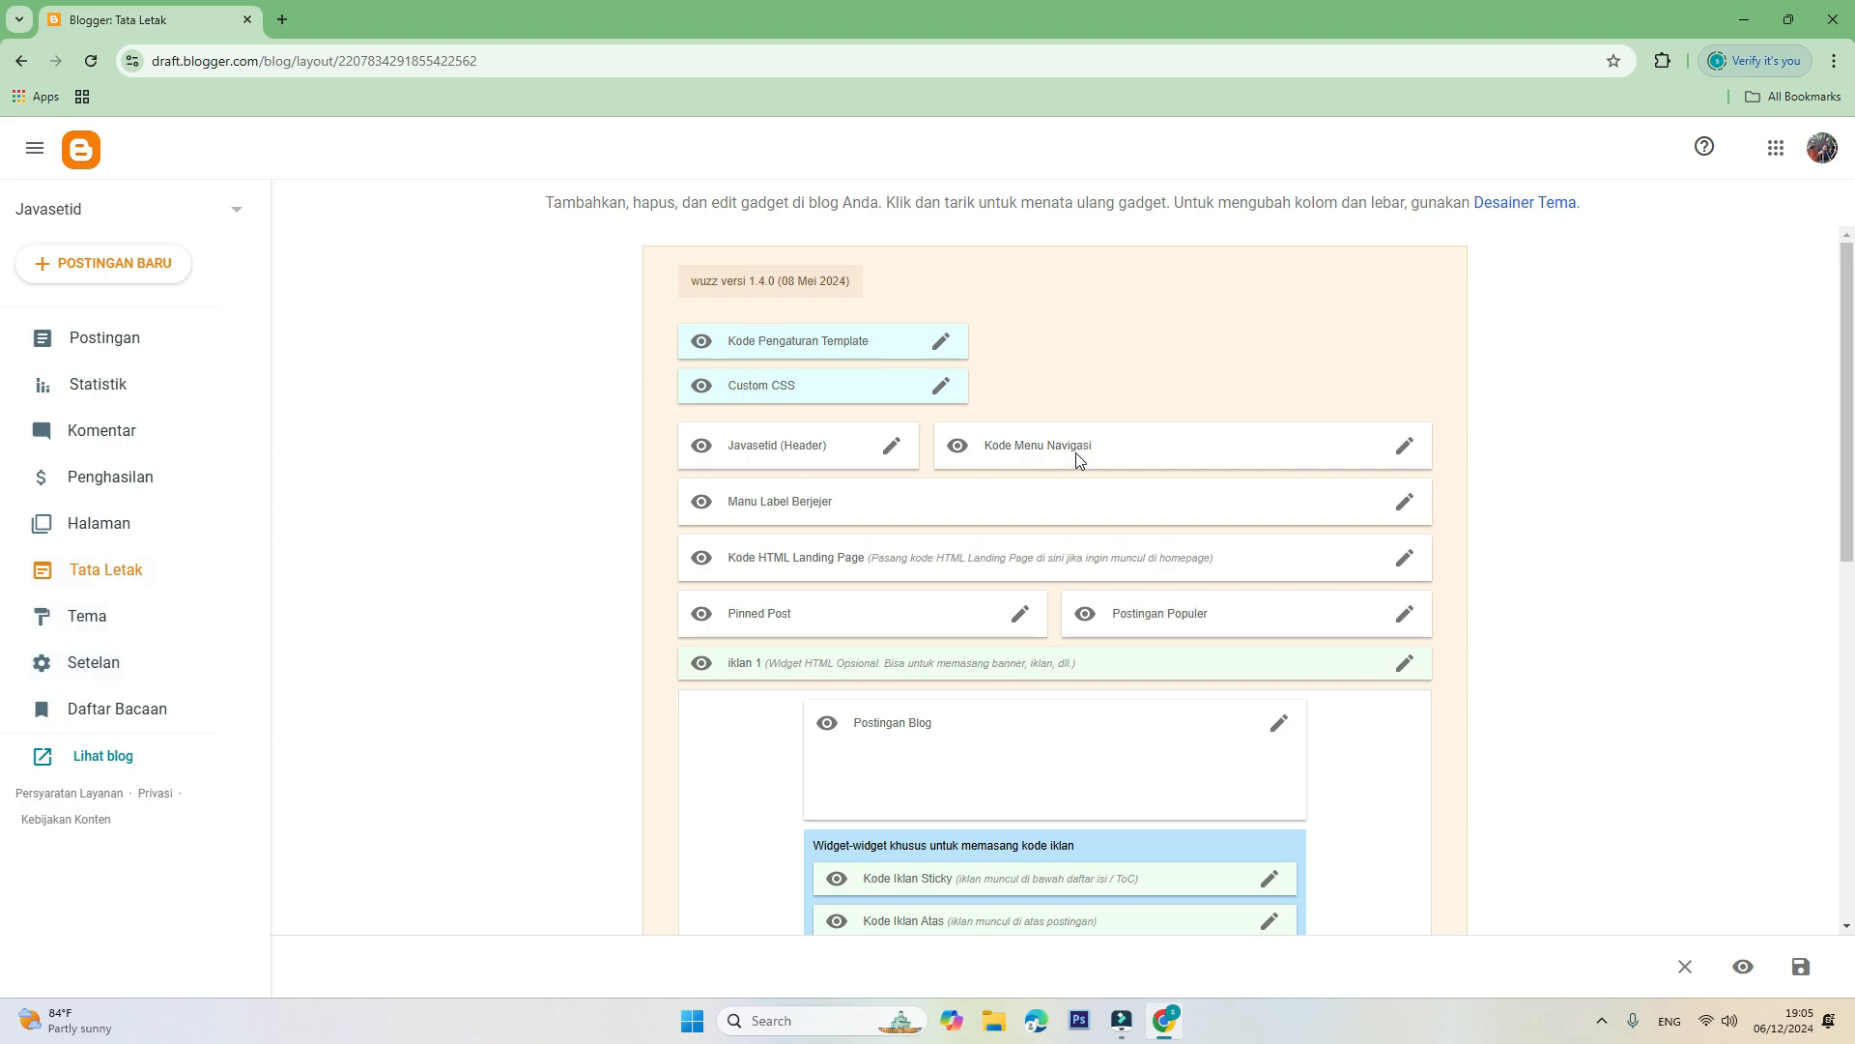
pyautogui.scroll(-5, 1083, 495)
pyautogui.scroll(-2, 1082, 495)
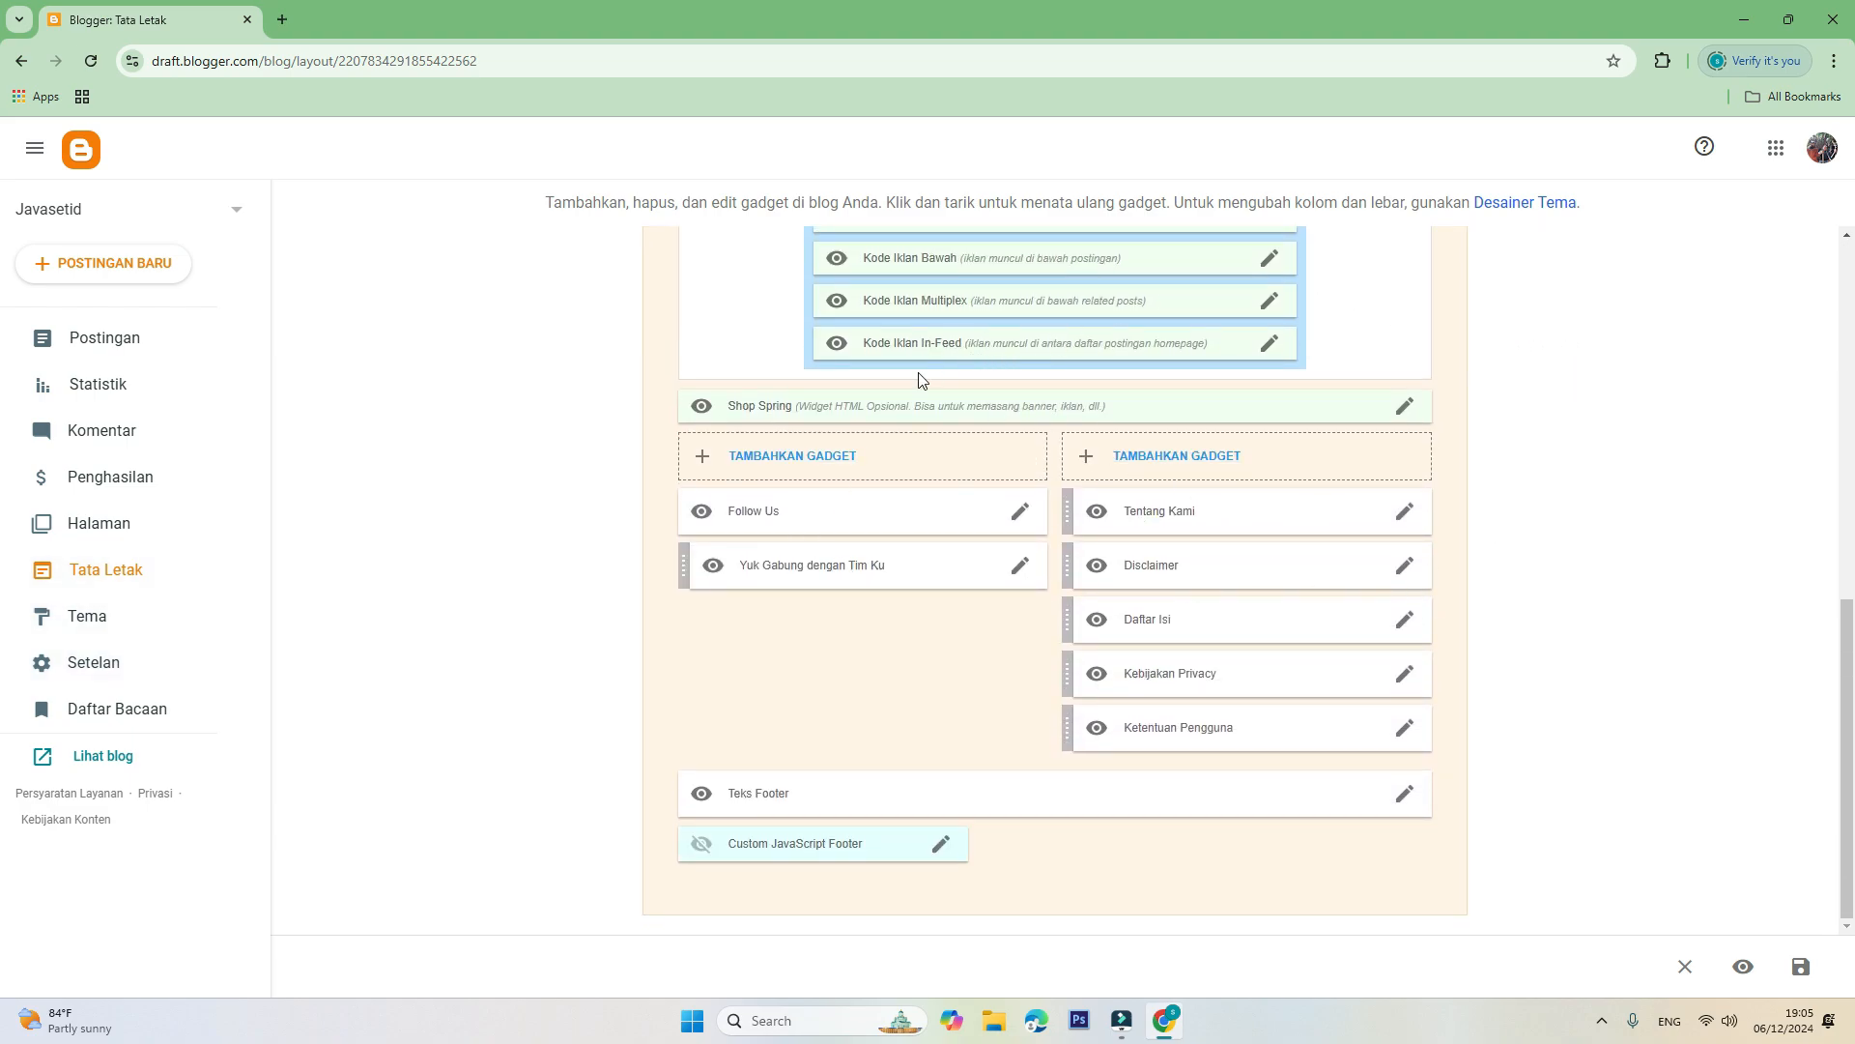
pyautogui.scroll(2, 1334, 493)
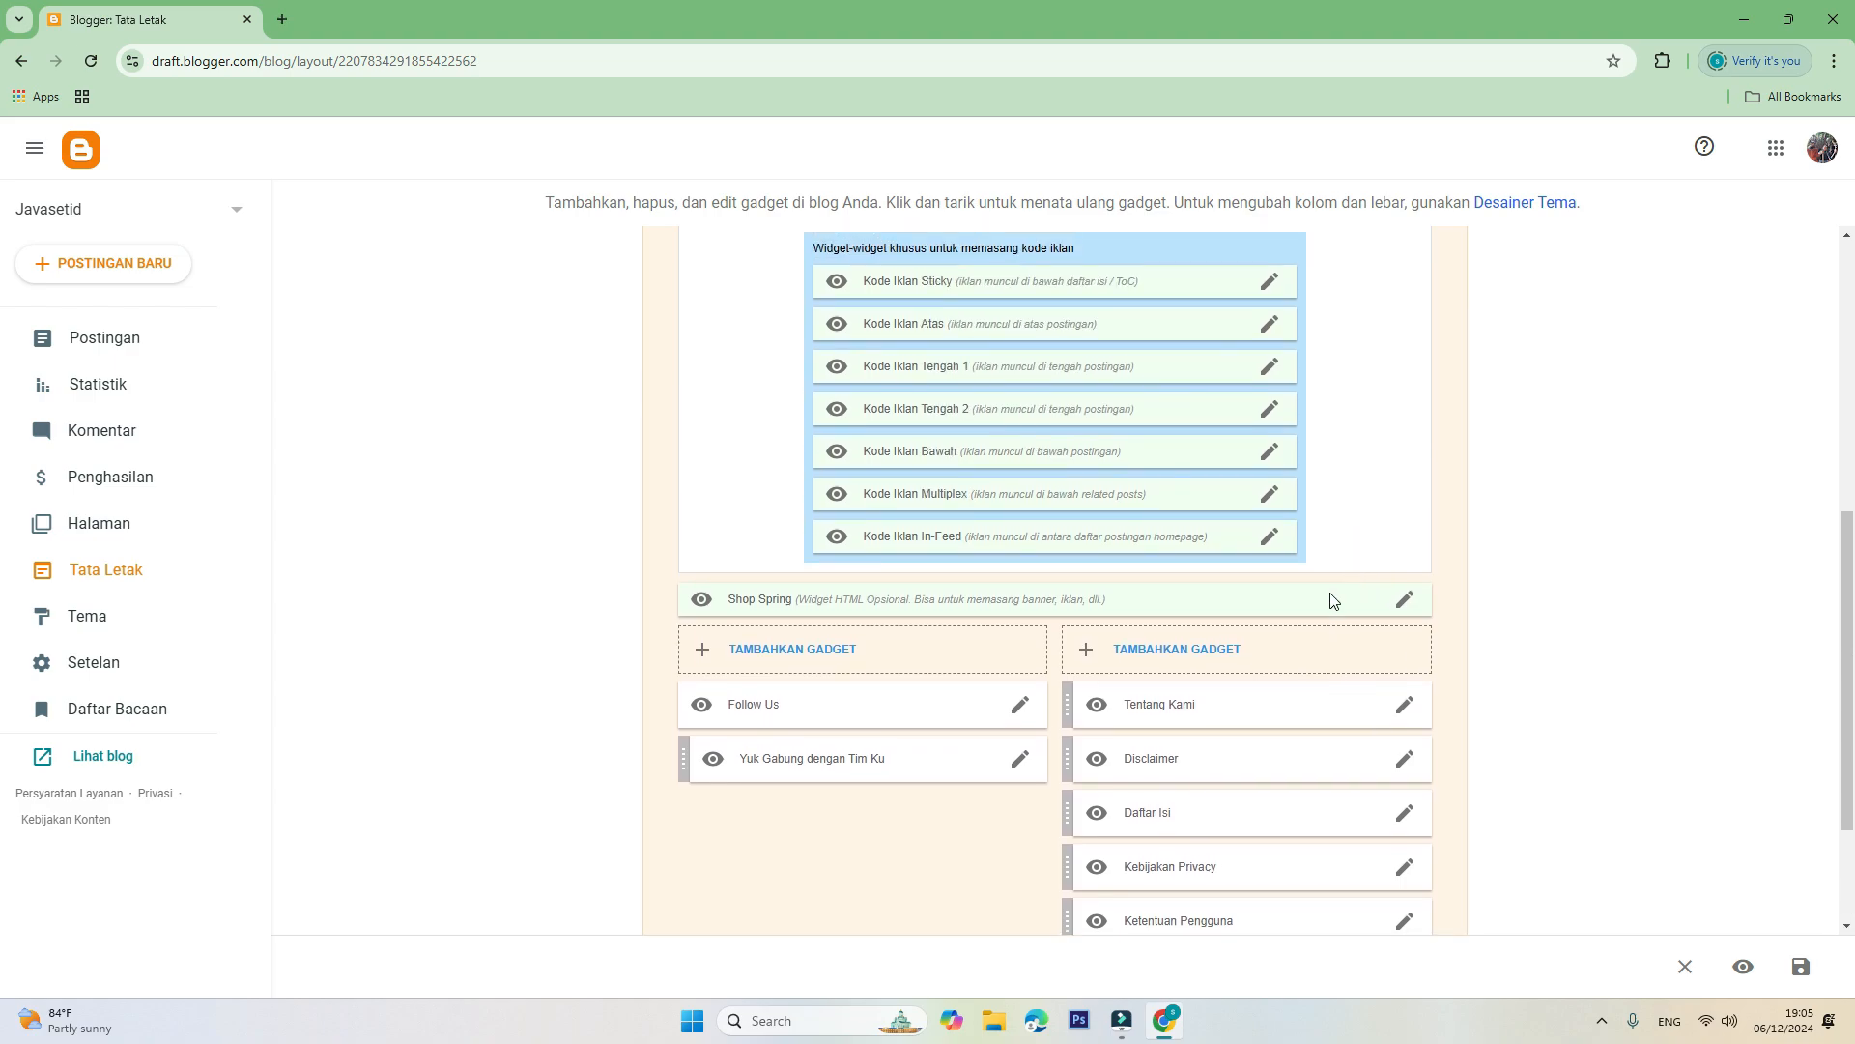
pyautogui.scroll(5, 1093, 476)
pyautogui.scroll(-7, 1093, 476)
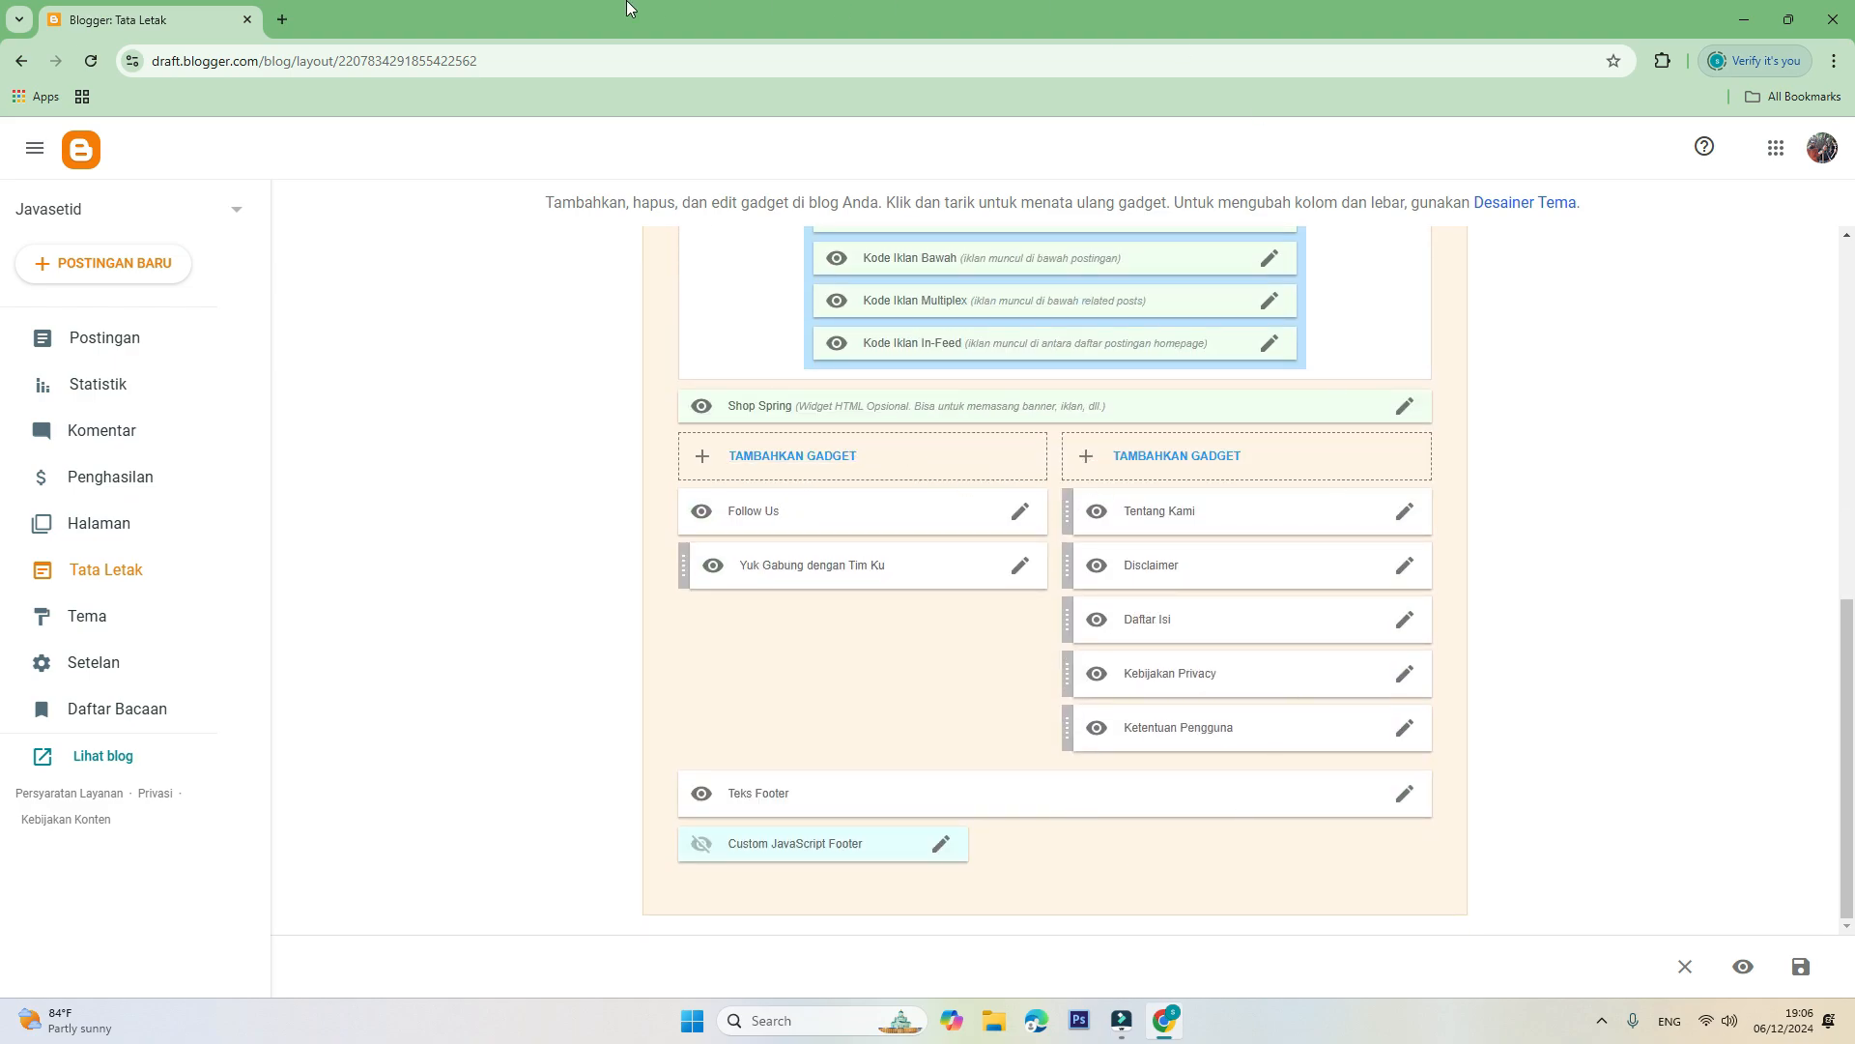
# Open javasetid.com in Microsoft Edge and view the footer area of the live blog.
pyautogui.click(1037, 1021)
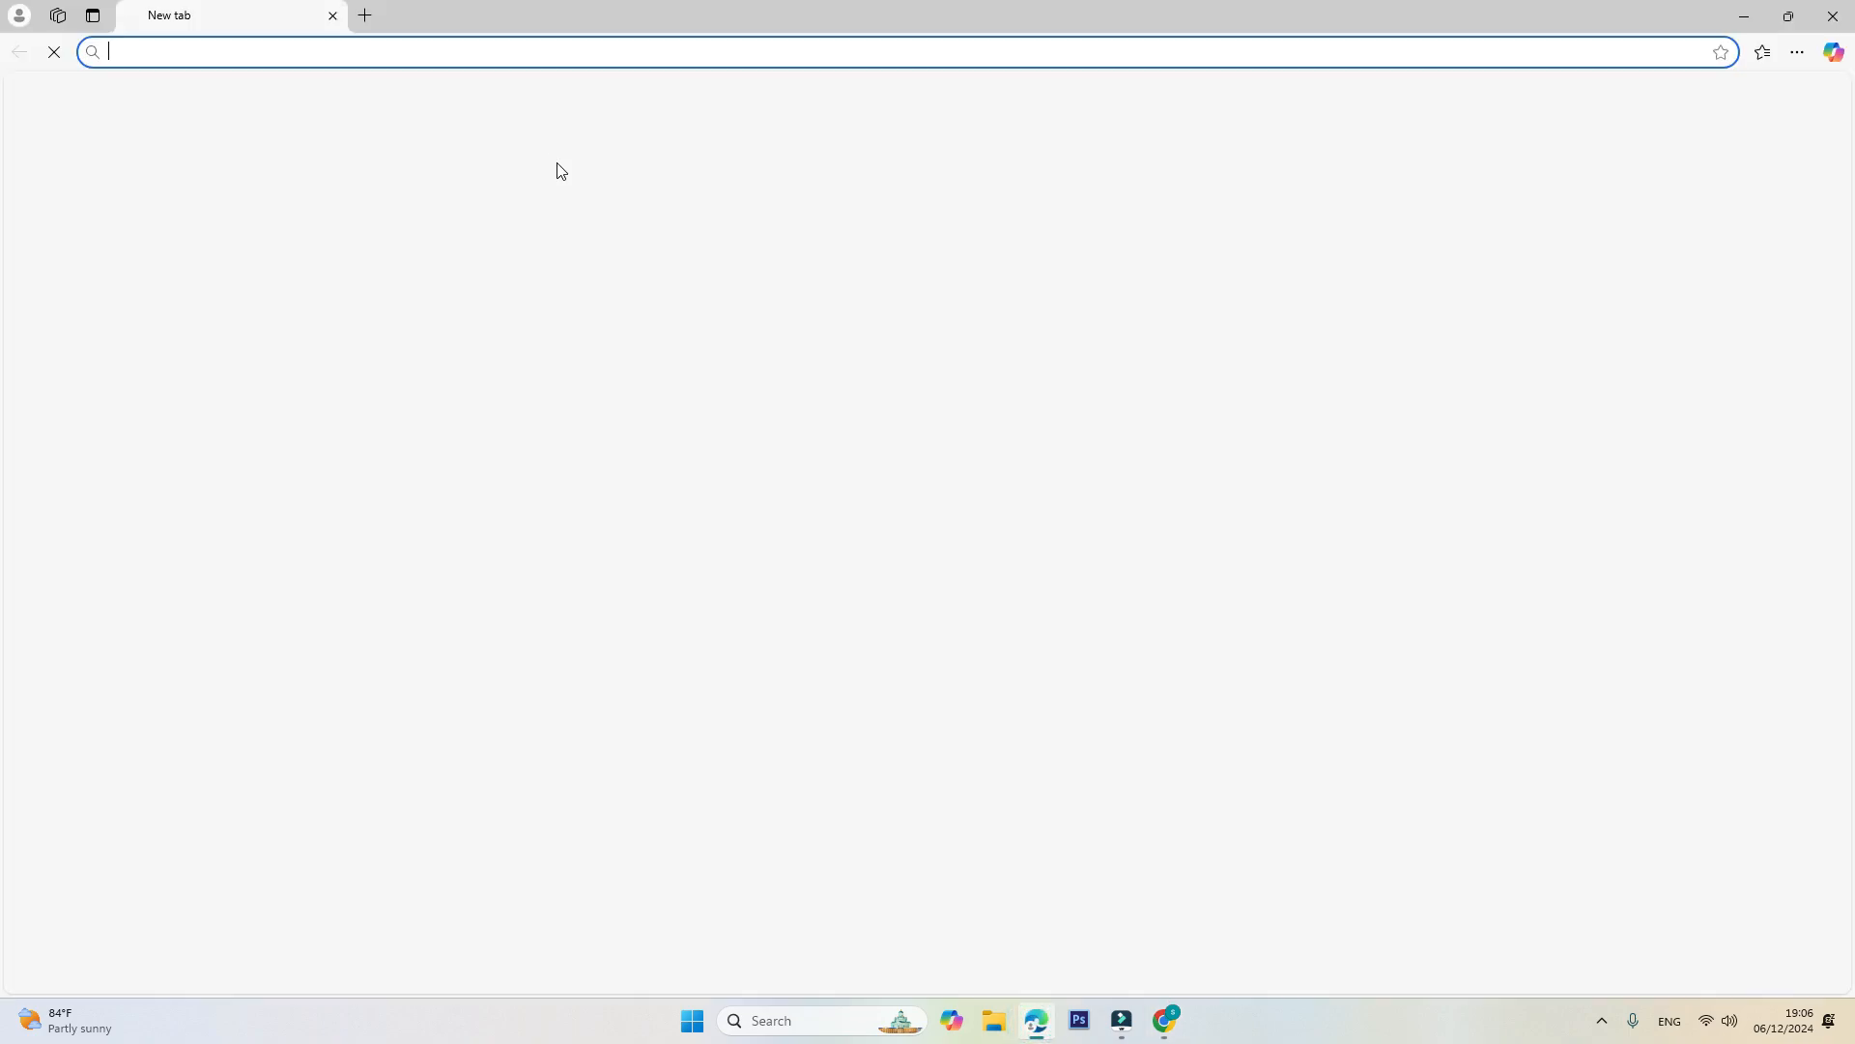
pyautogui.write('javasetid.com')
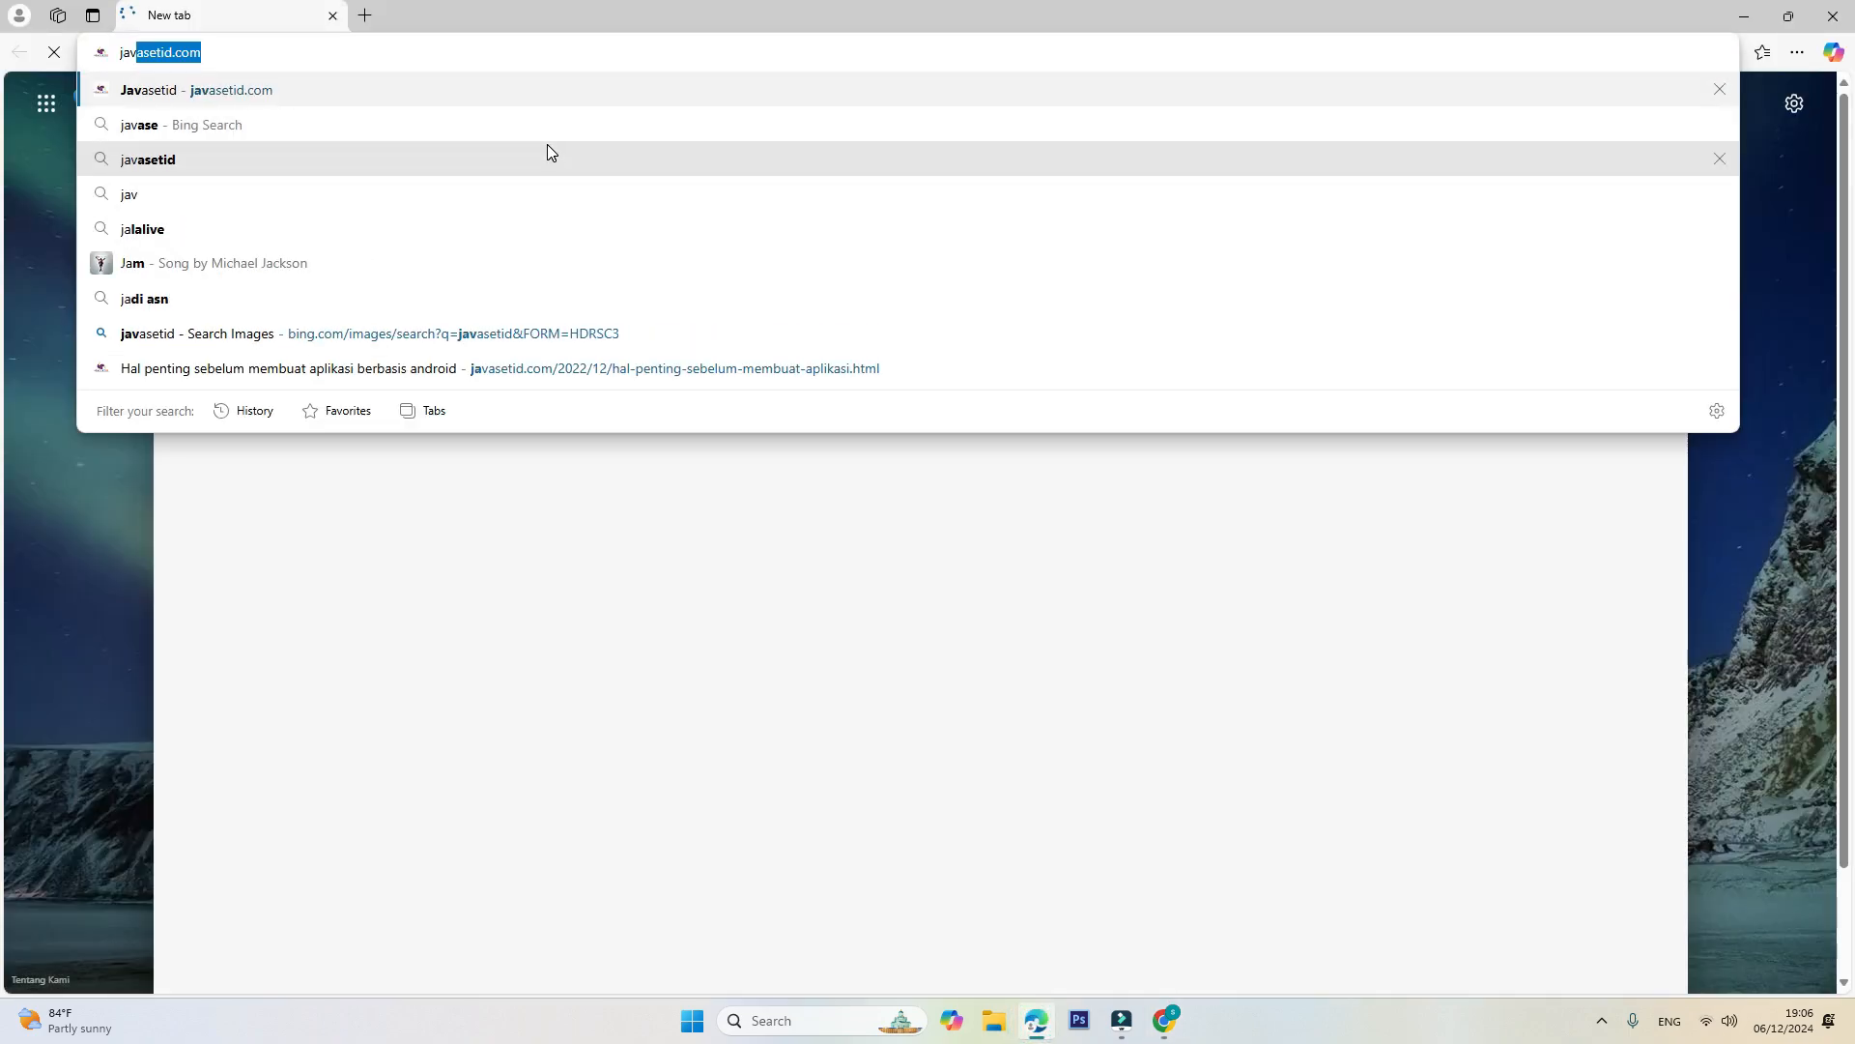
pyautogui.press('Return')
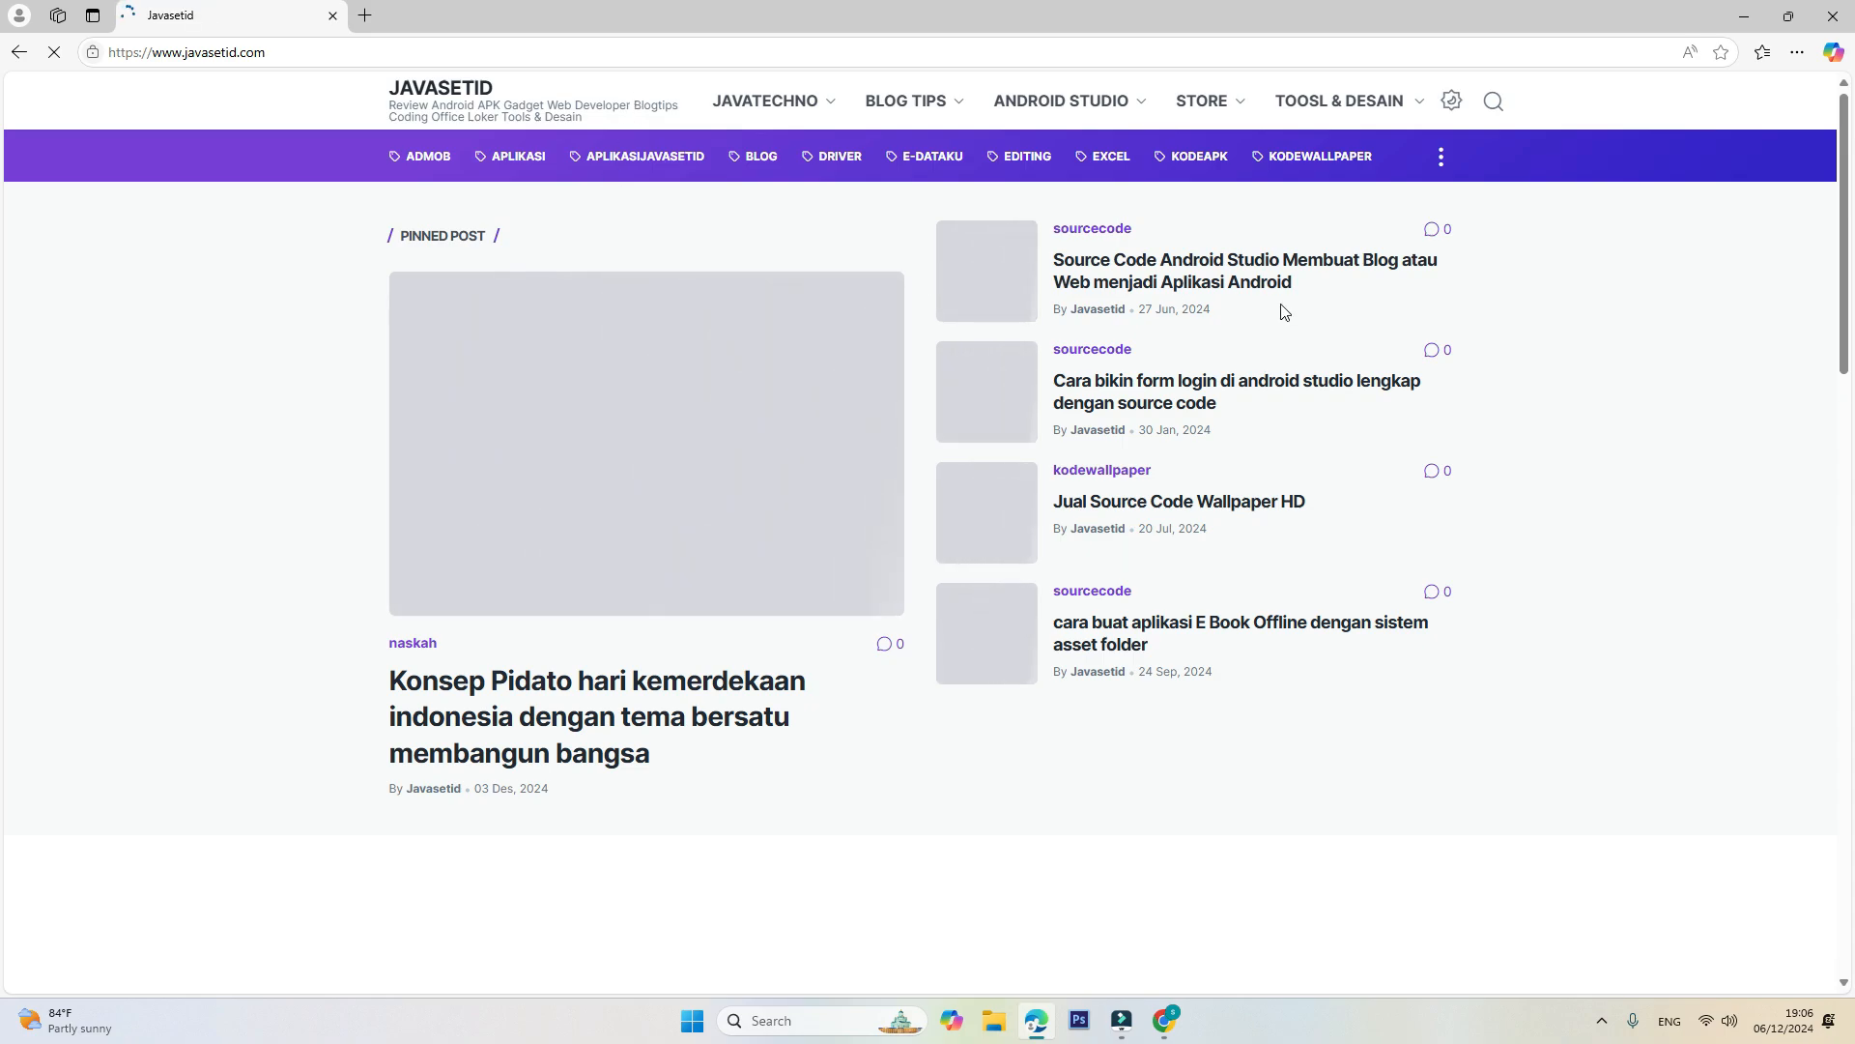
pyautogui.scroll(-20, 679, 642)
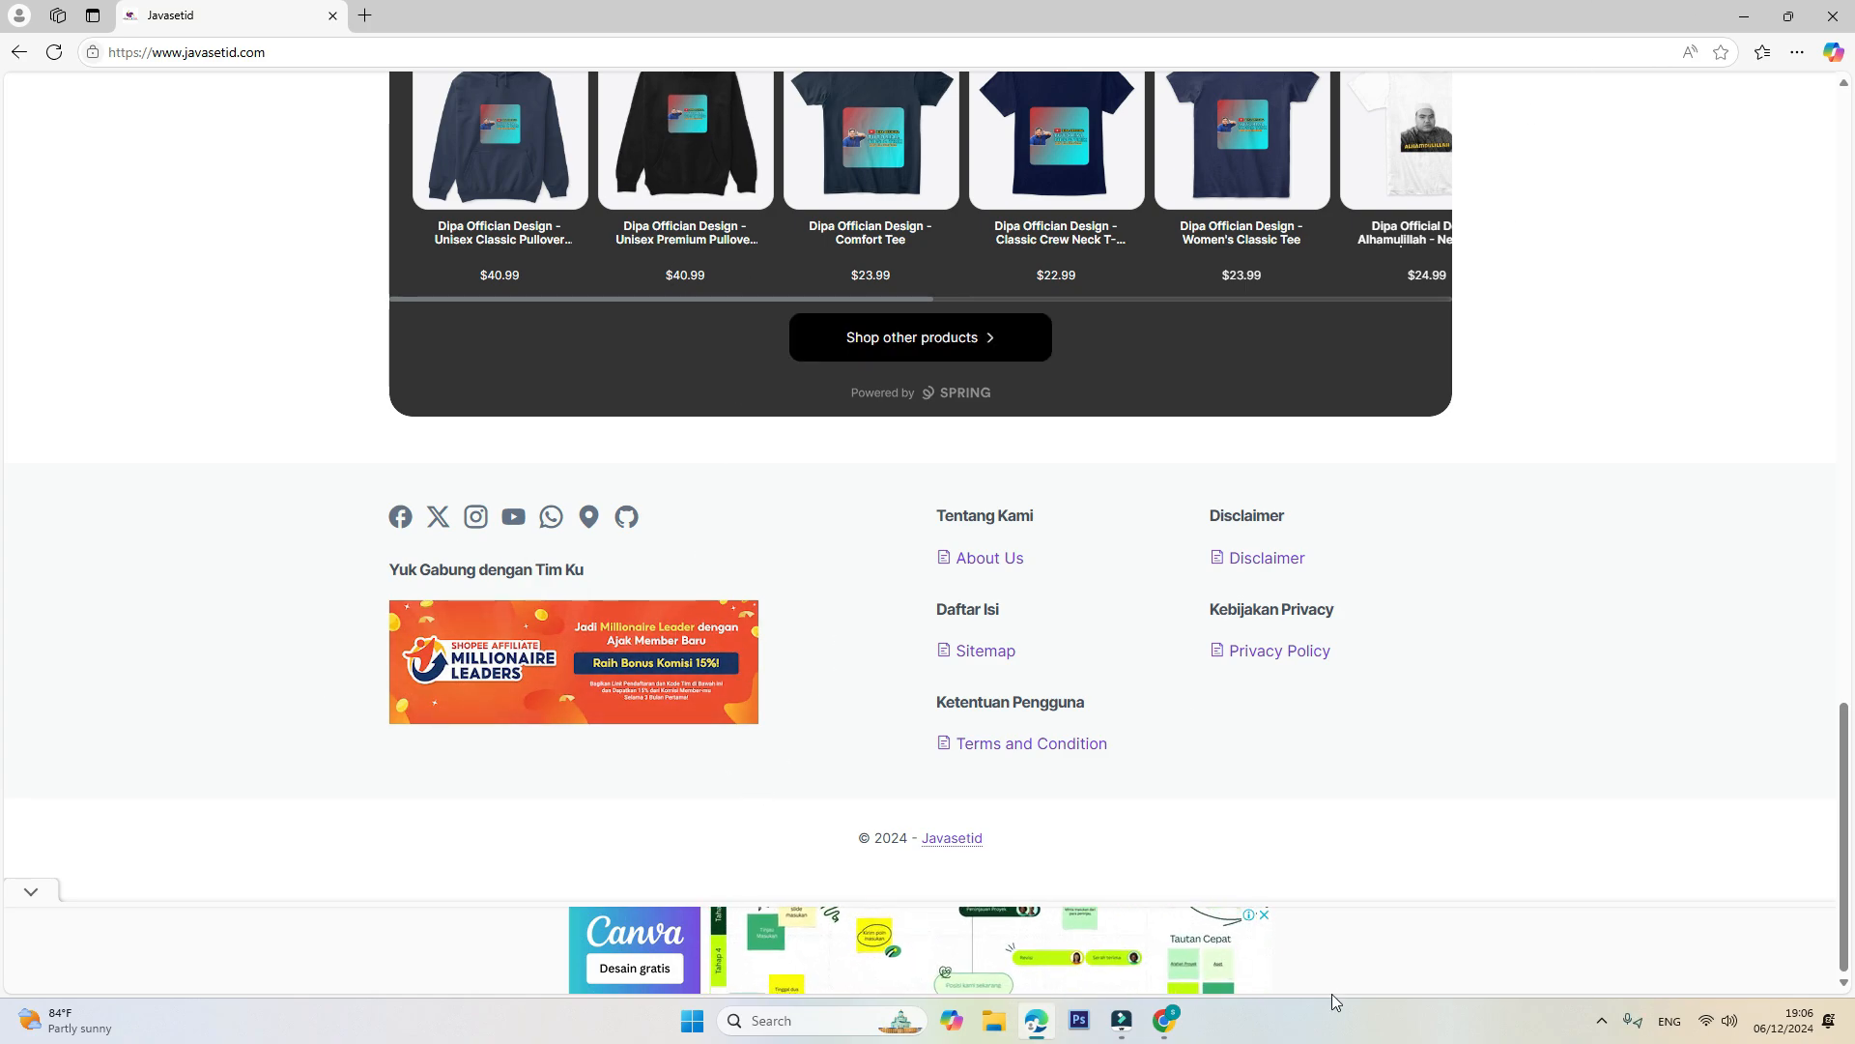
# Back in Chrome, add an HTML/JavaScript gadget titled "lokasi Javasetid" above Follow Us in the footer layout and save it.
pyautogui.click(1174, 1022)
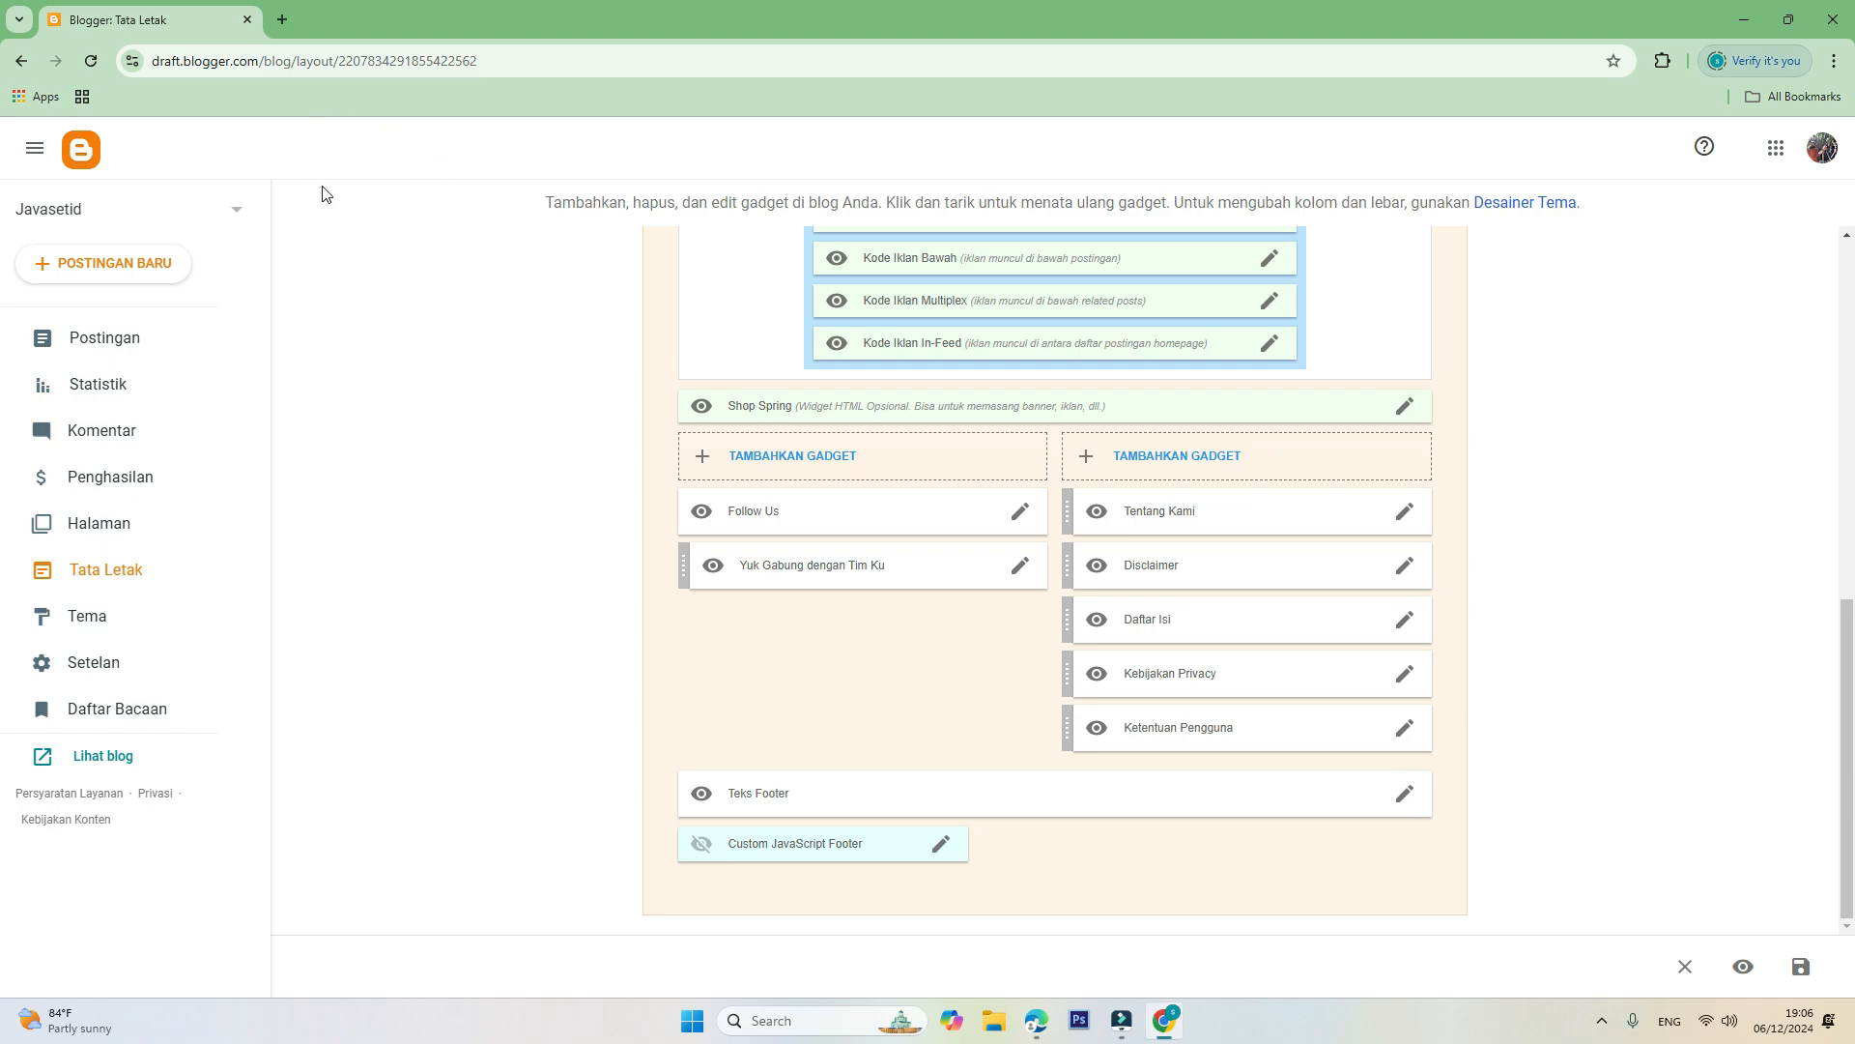
pyautogui.click(798, 464)
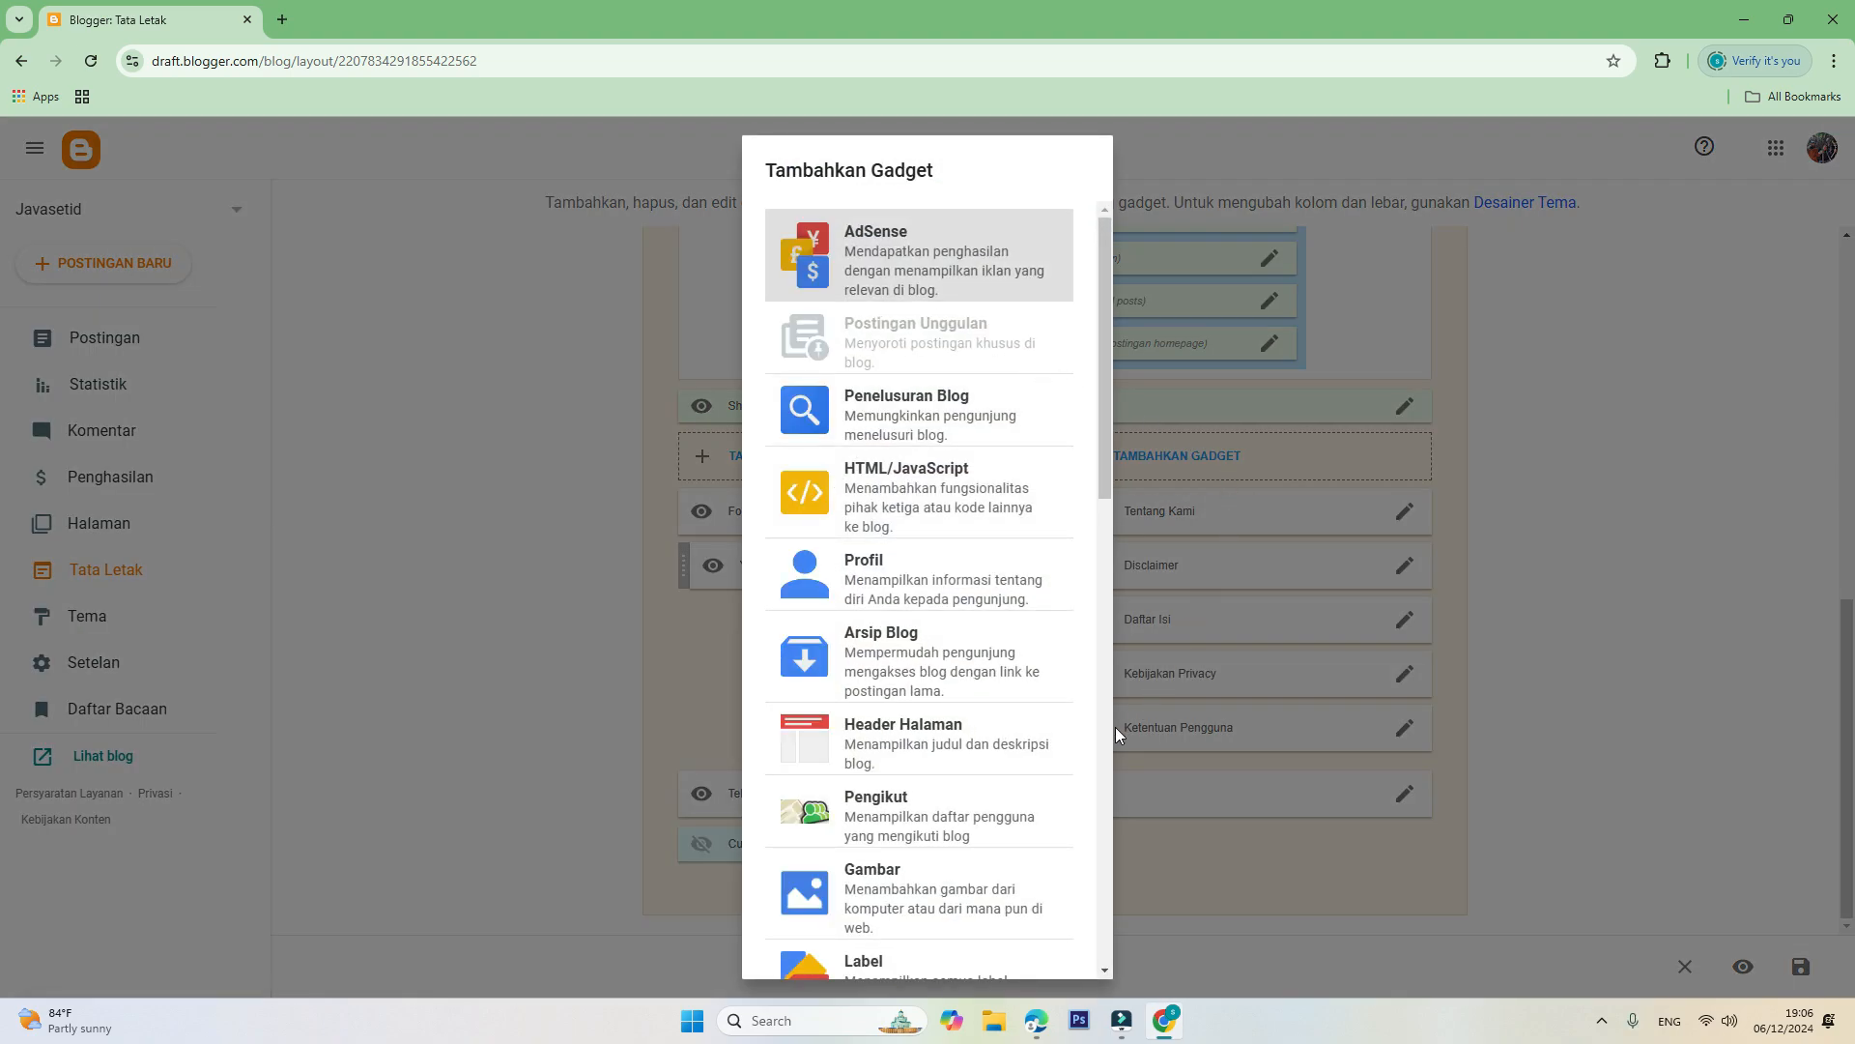
pyautogui.click(899, 469)
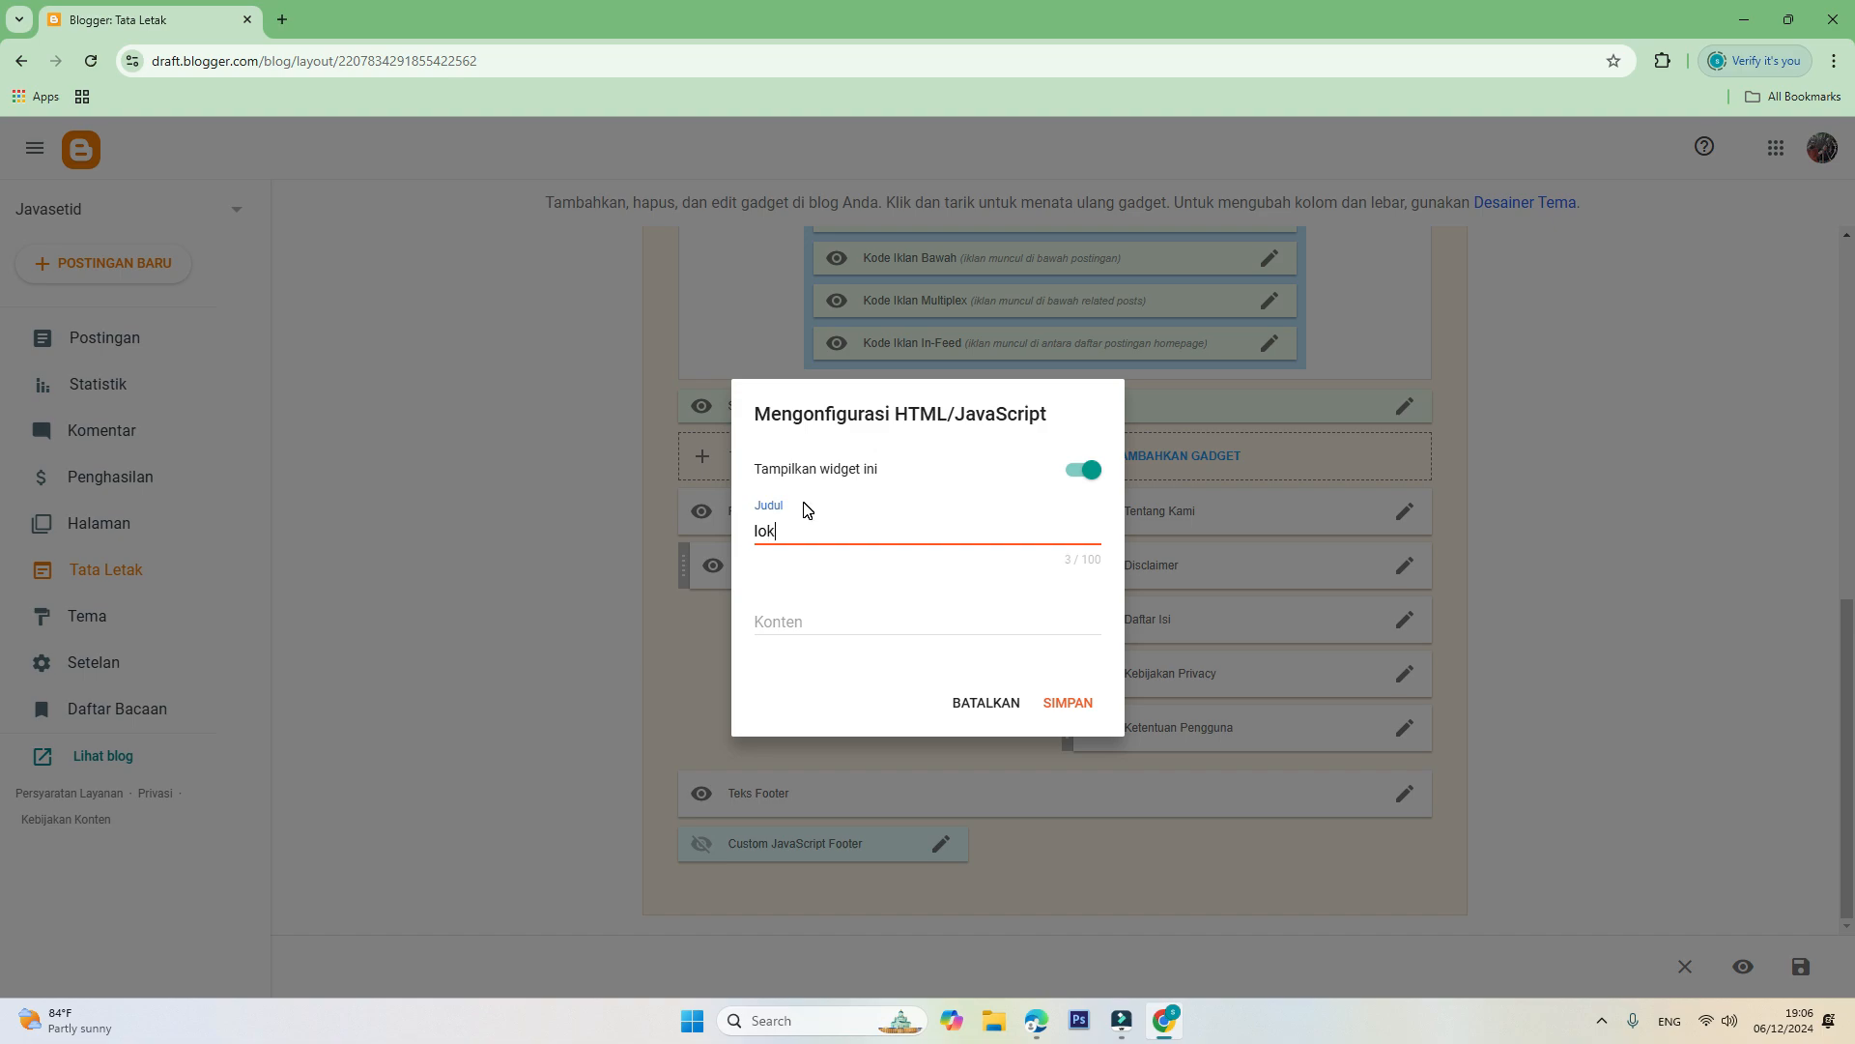
pyautogui.write('lokasi ')
pyautogui.write('Javaseytt')
pyautogui.click(1080, 710)
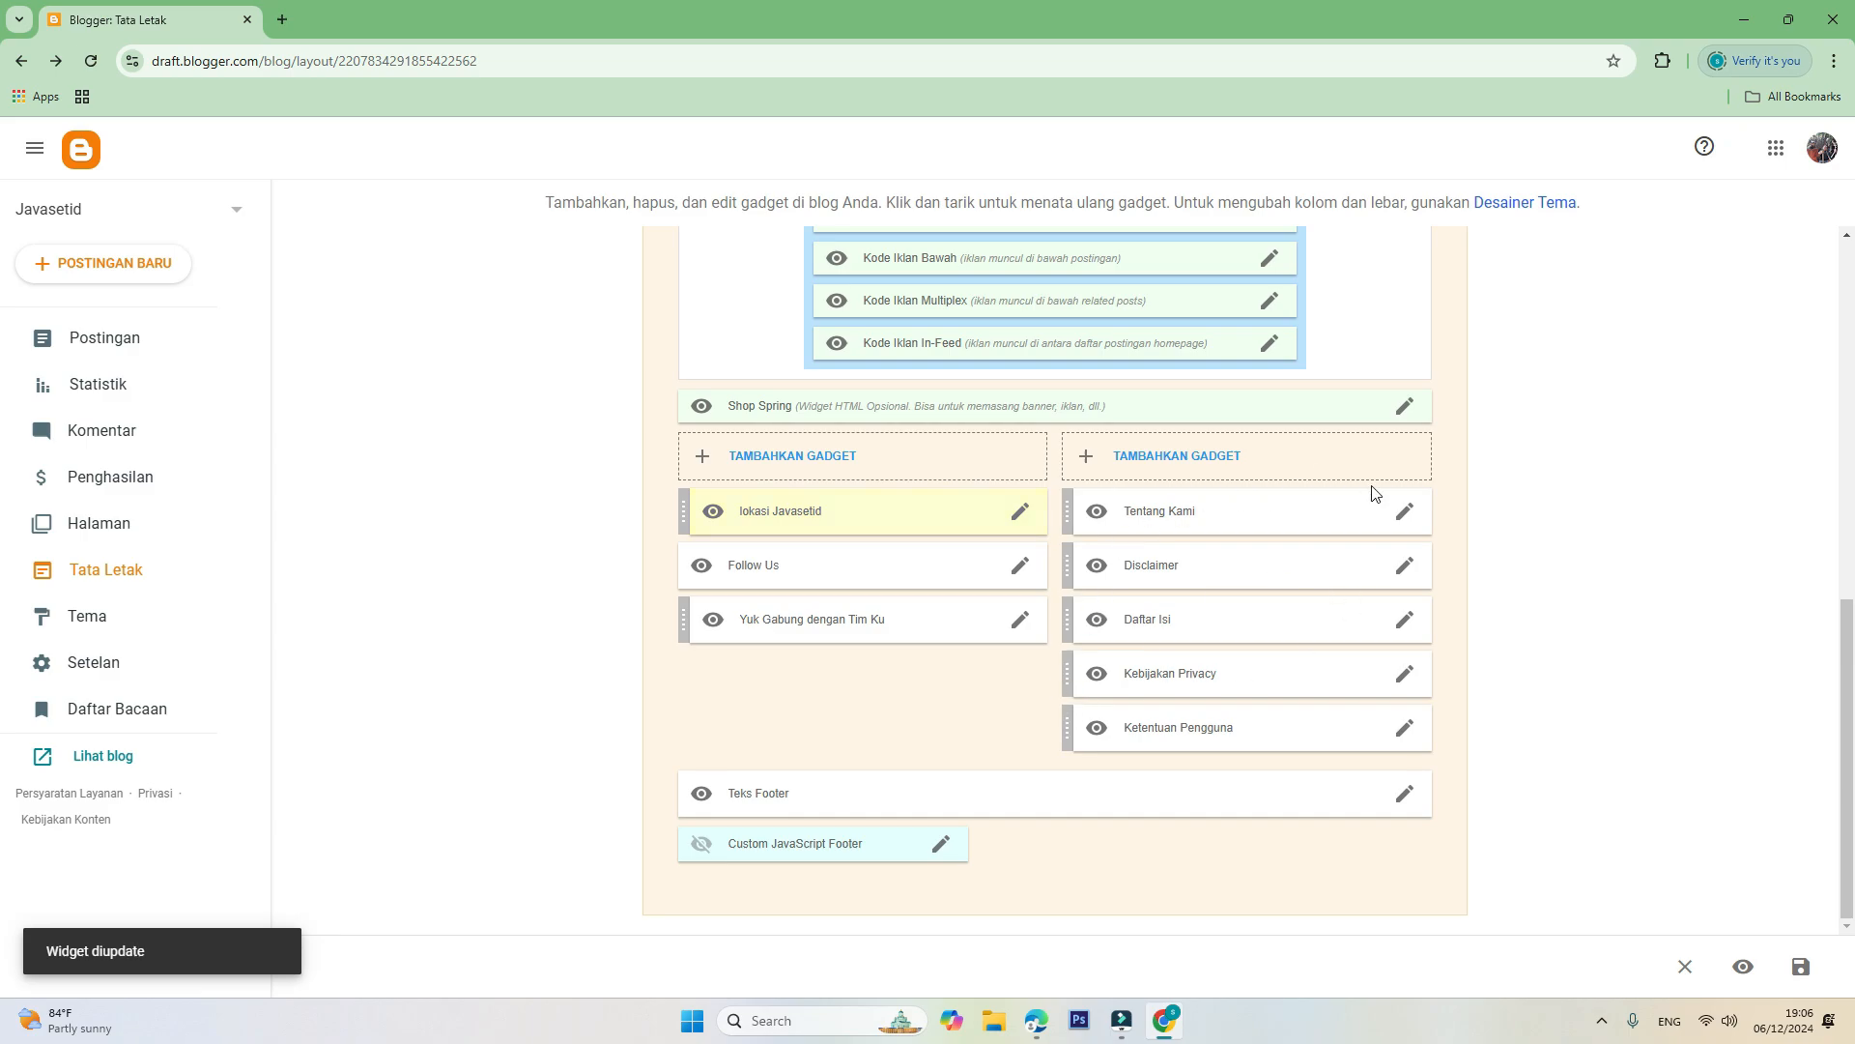
# Search the web for "map gfoogle" in a new tab and open Google Maps from the results.
pyautogui.click(281, 20)
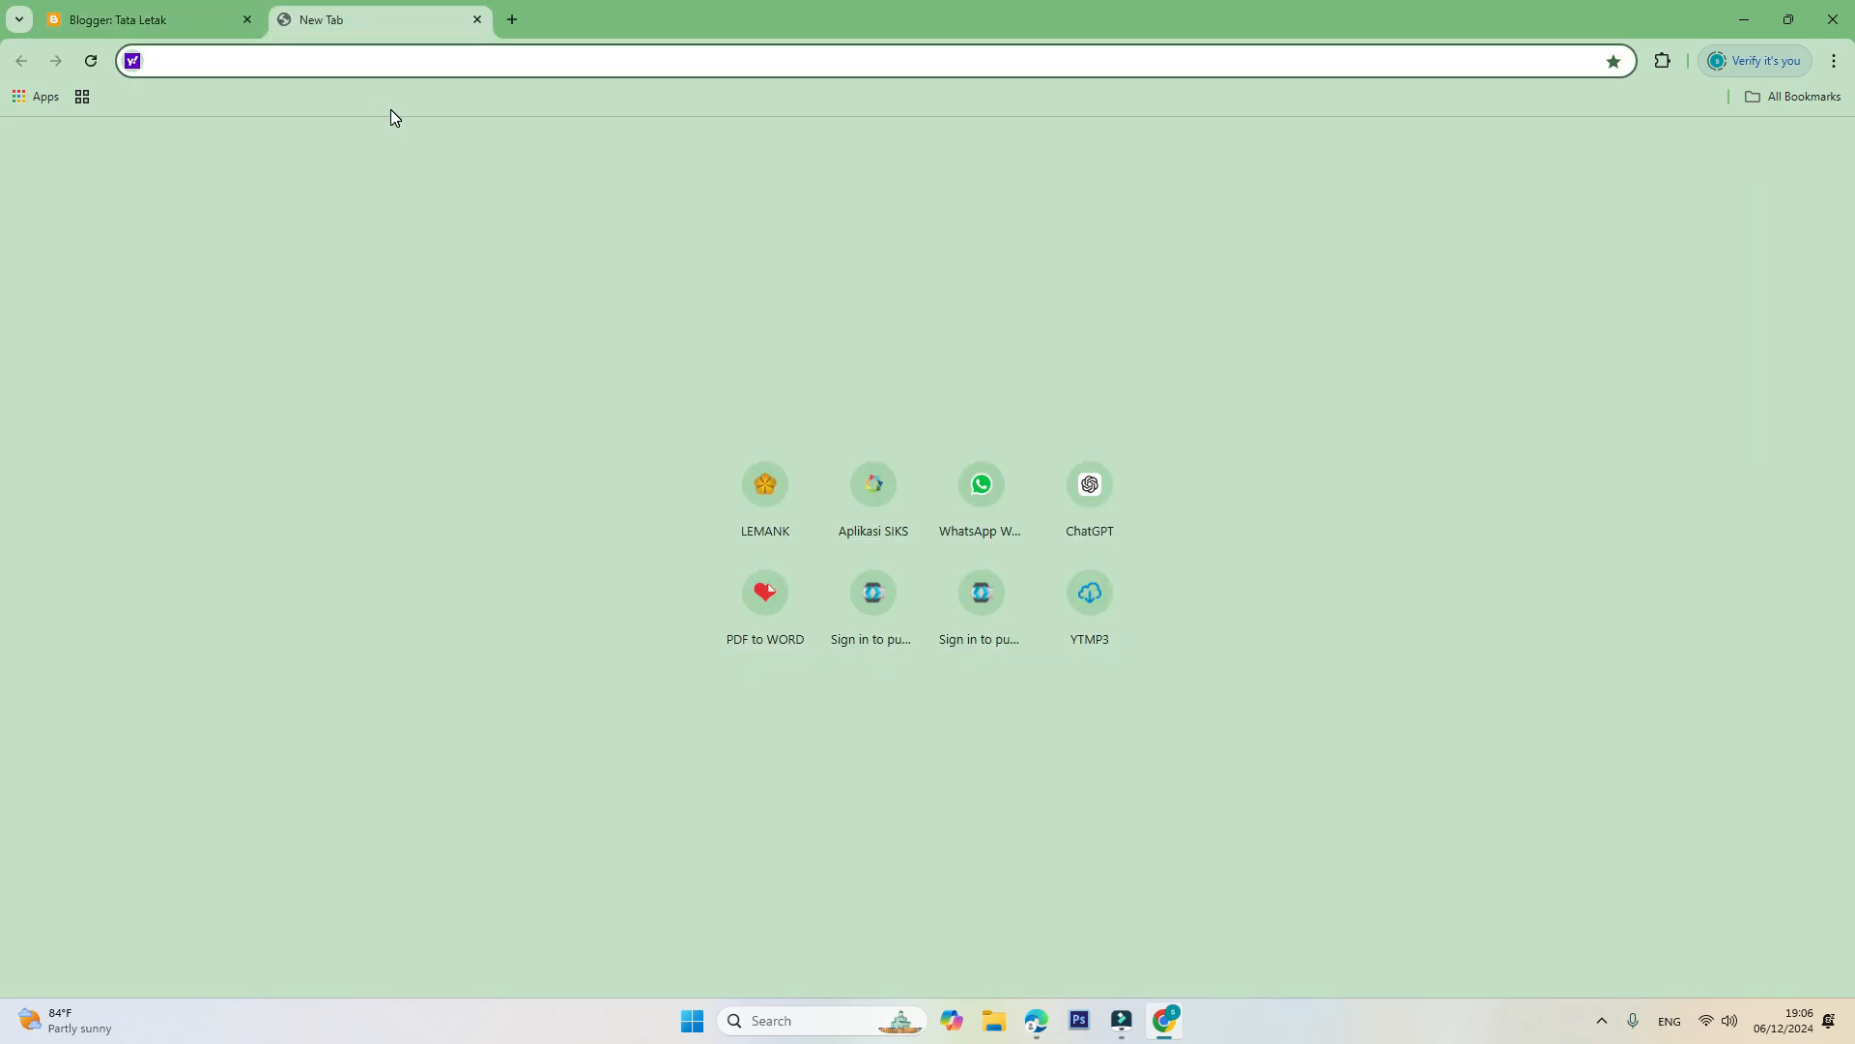
pyautogui.write('map gf')
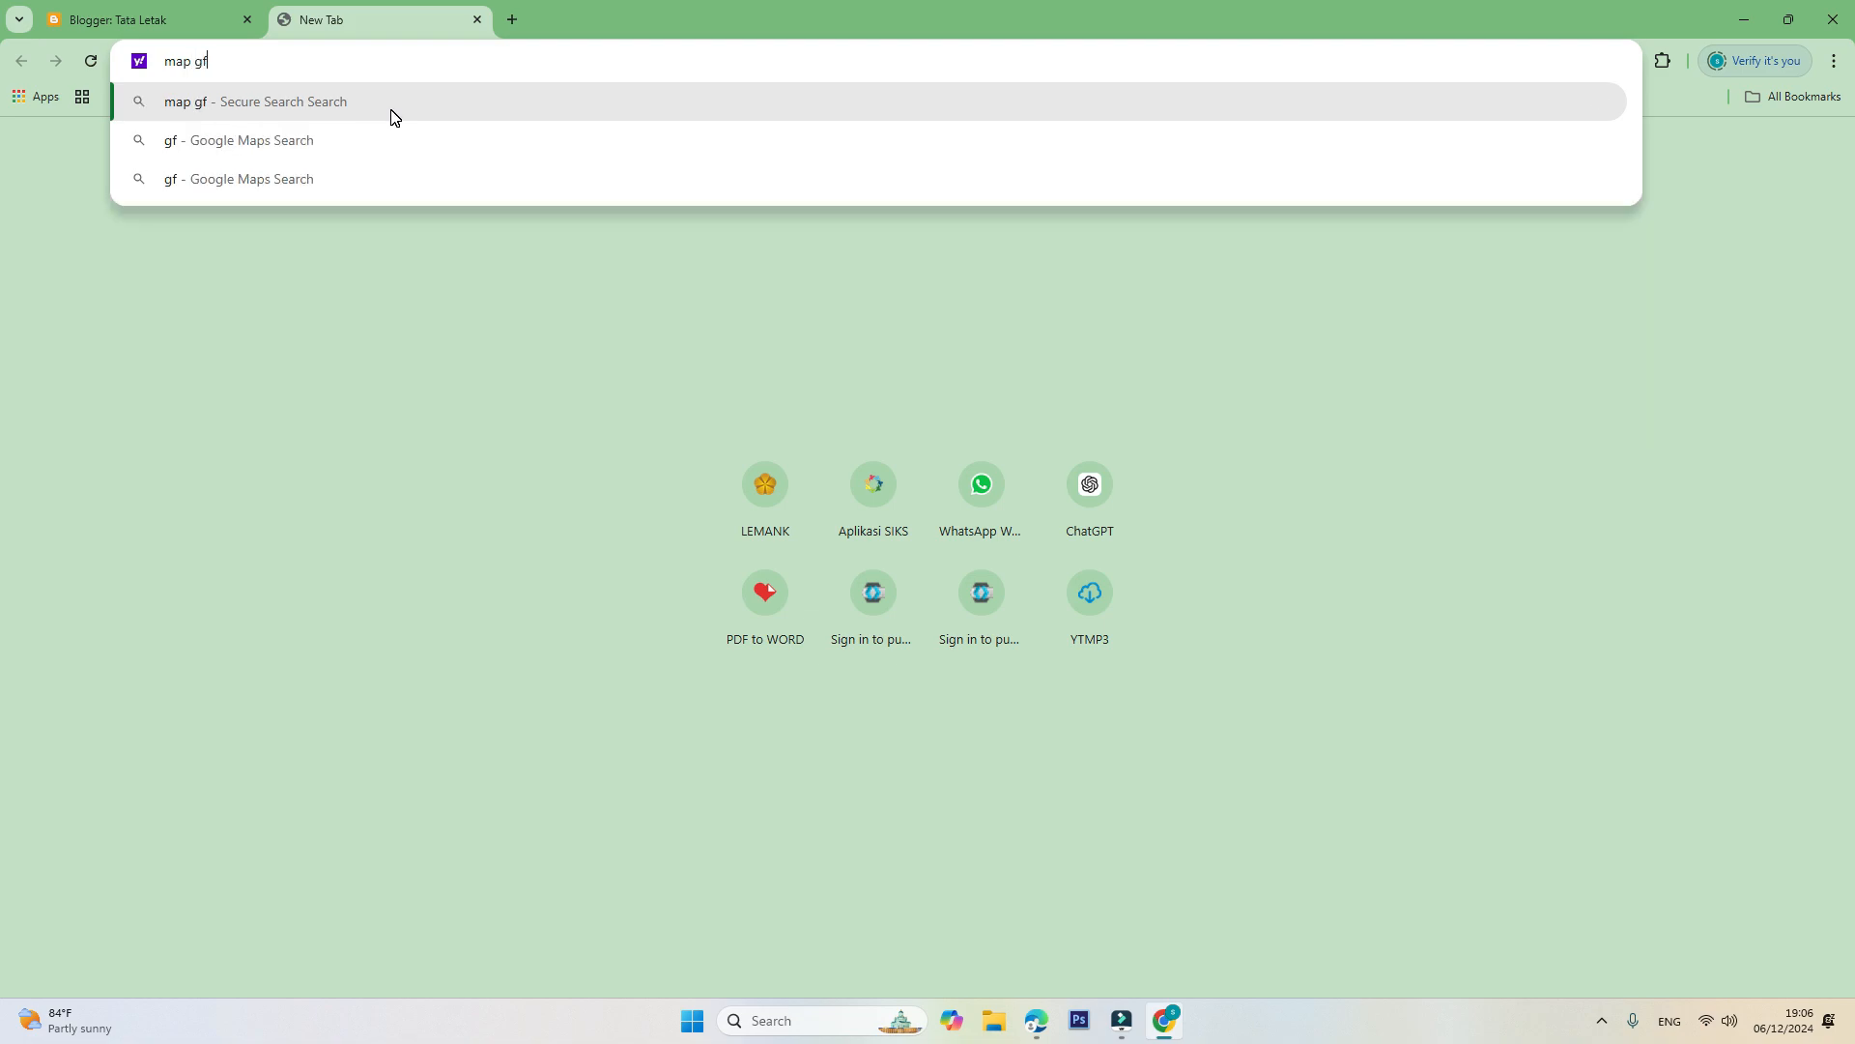
pyautogui.write('oogle')
pyautogui.press('Return')
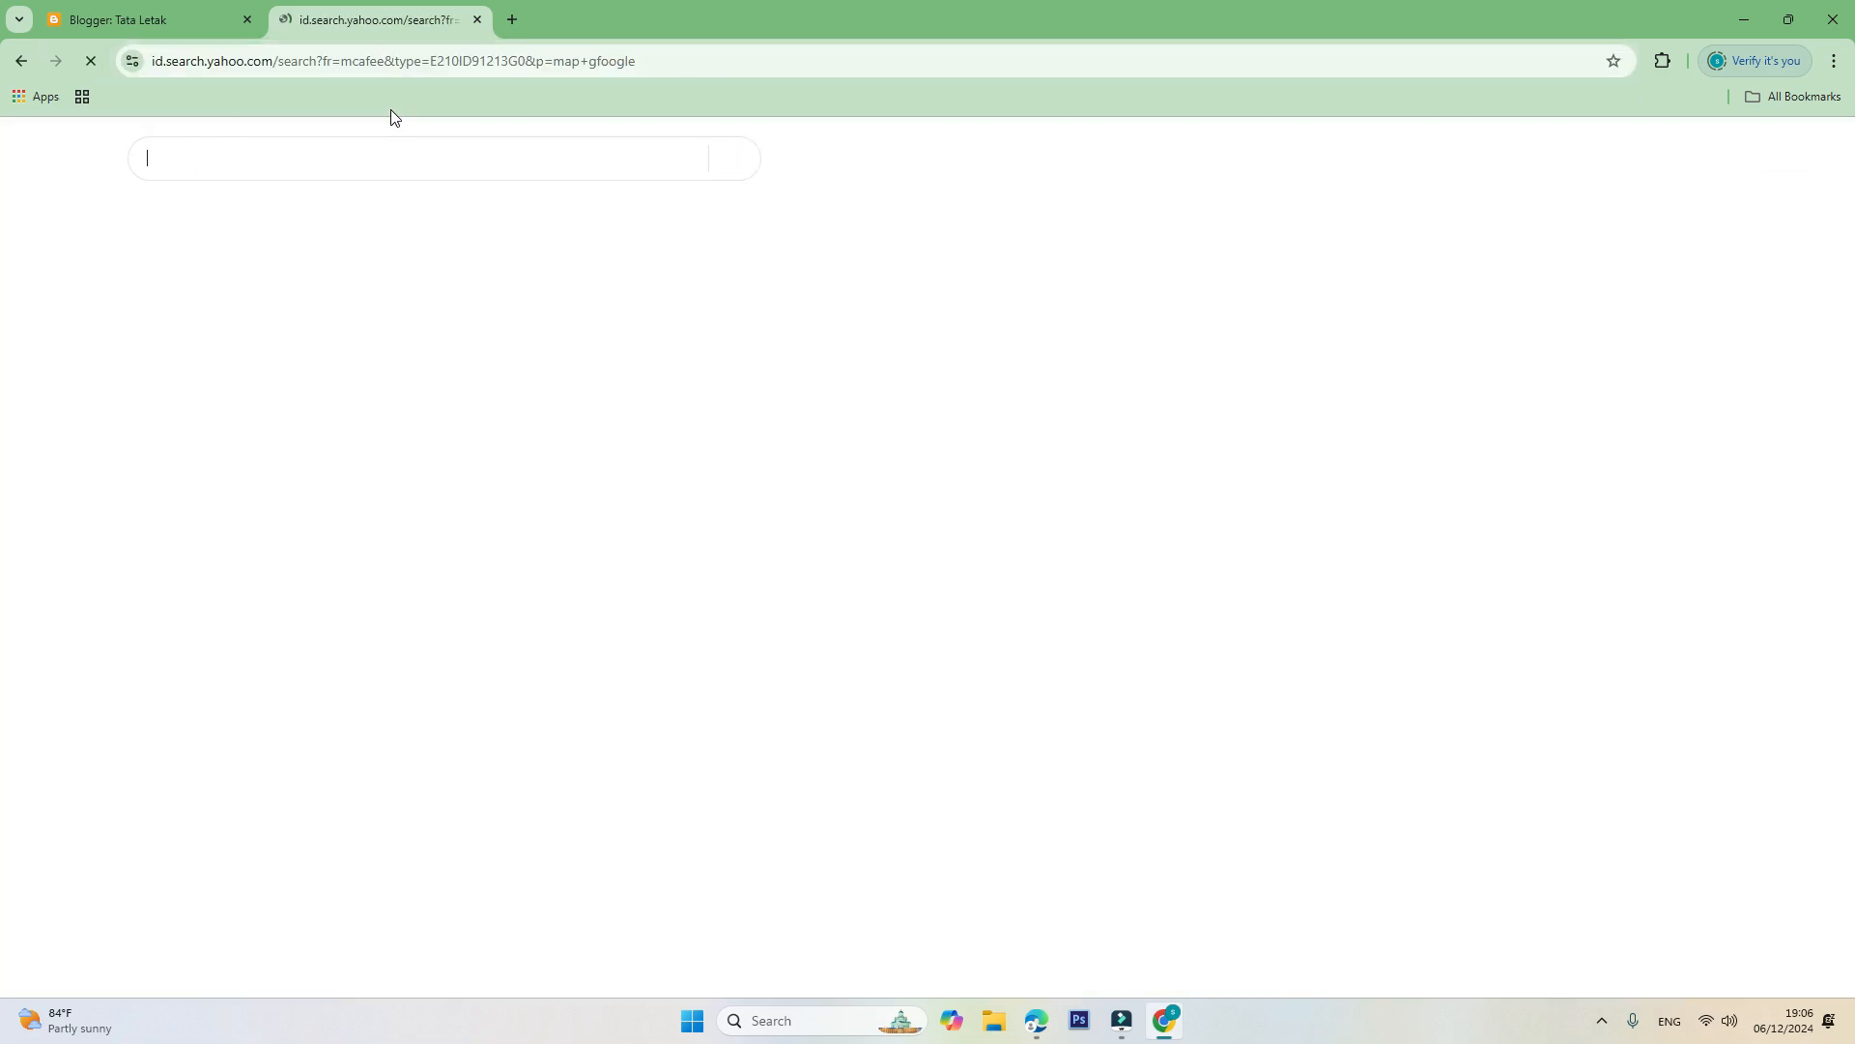
pyautogui.click(181, 383)
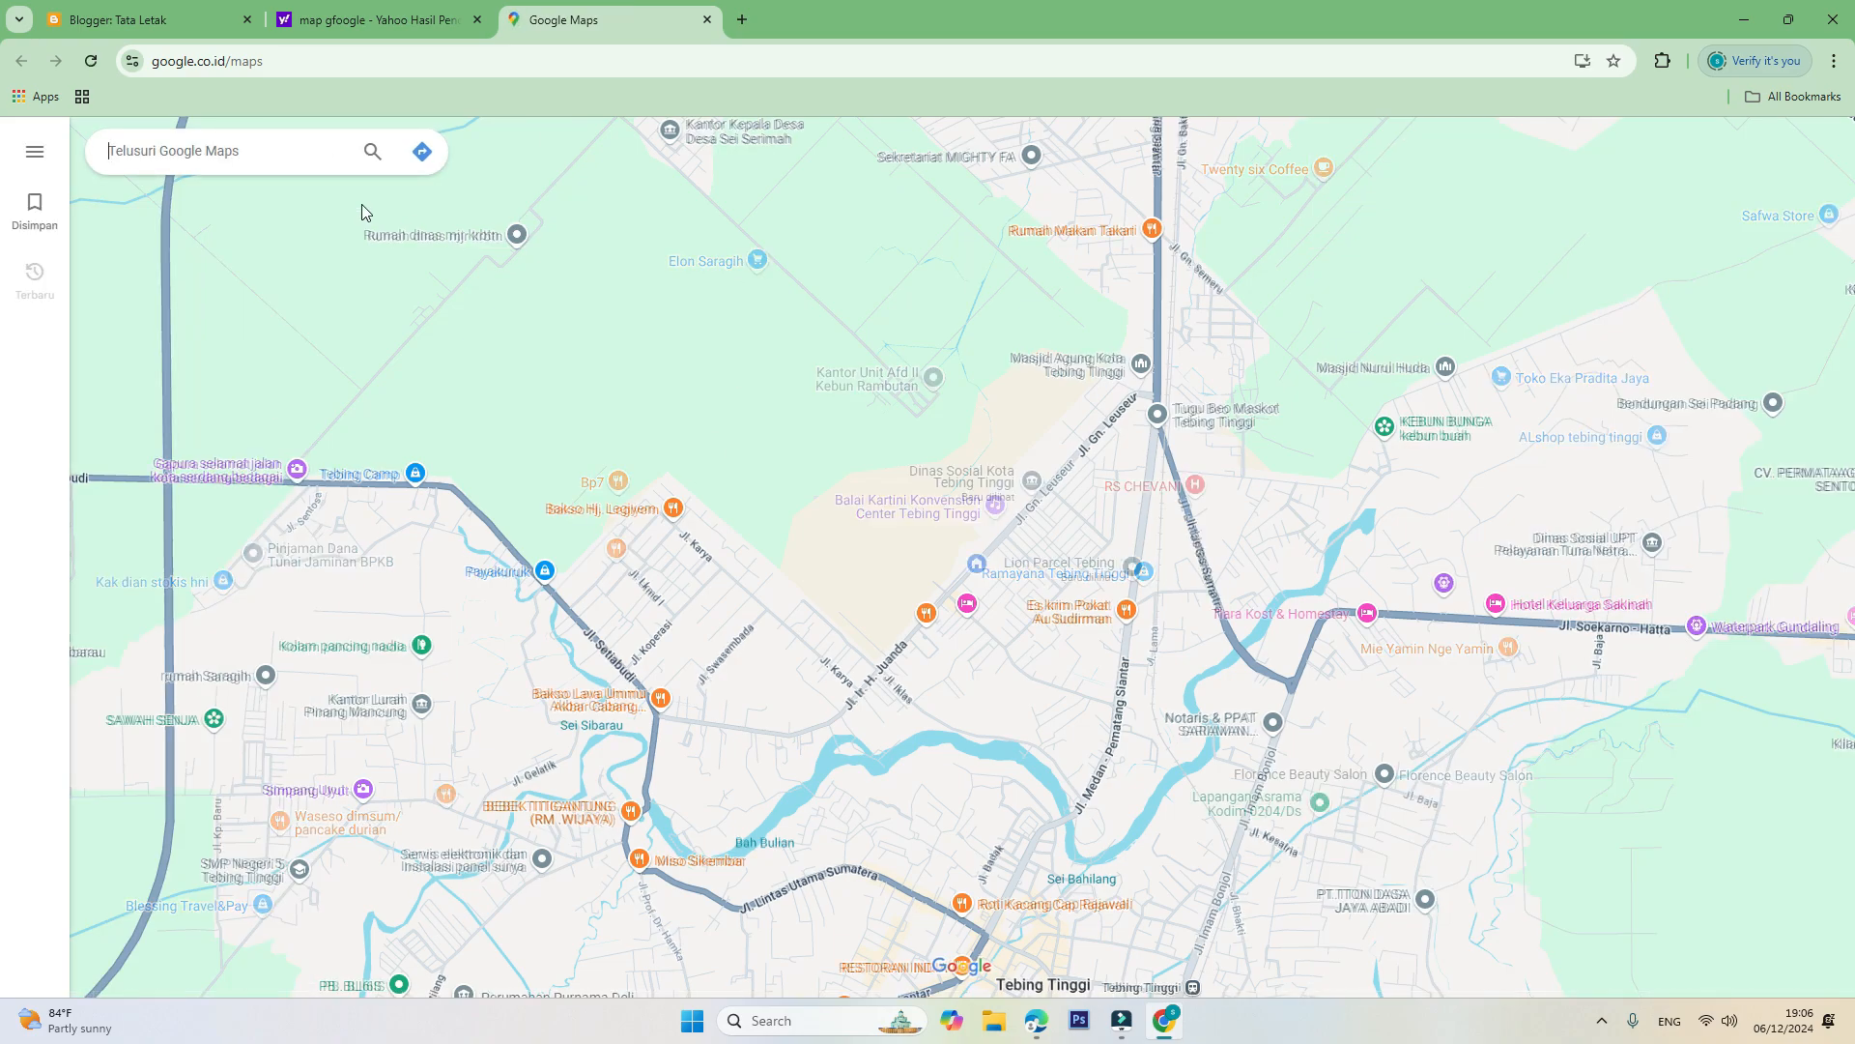
# Search the map for the business "javasetid".
pyautogui.click(190, 154)
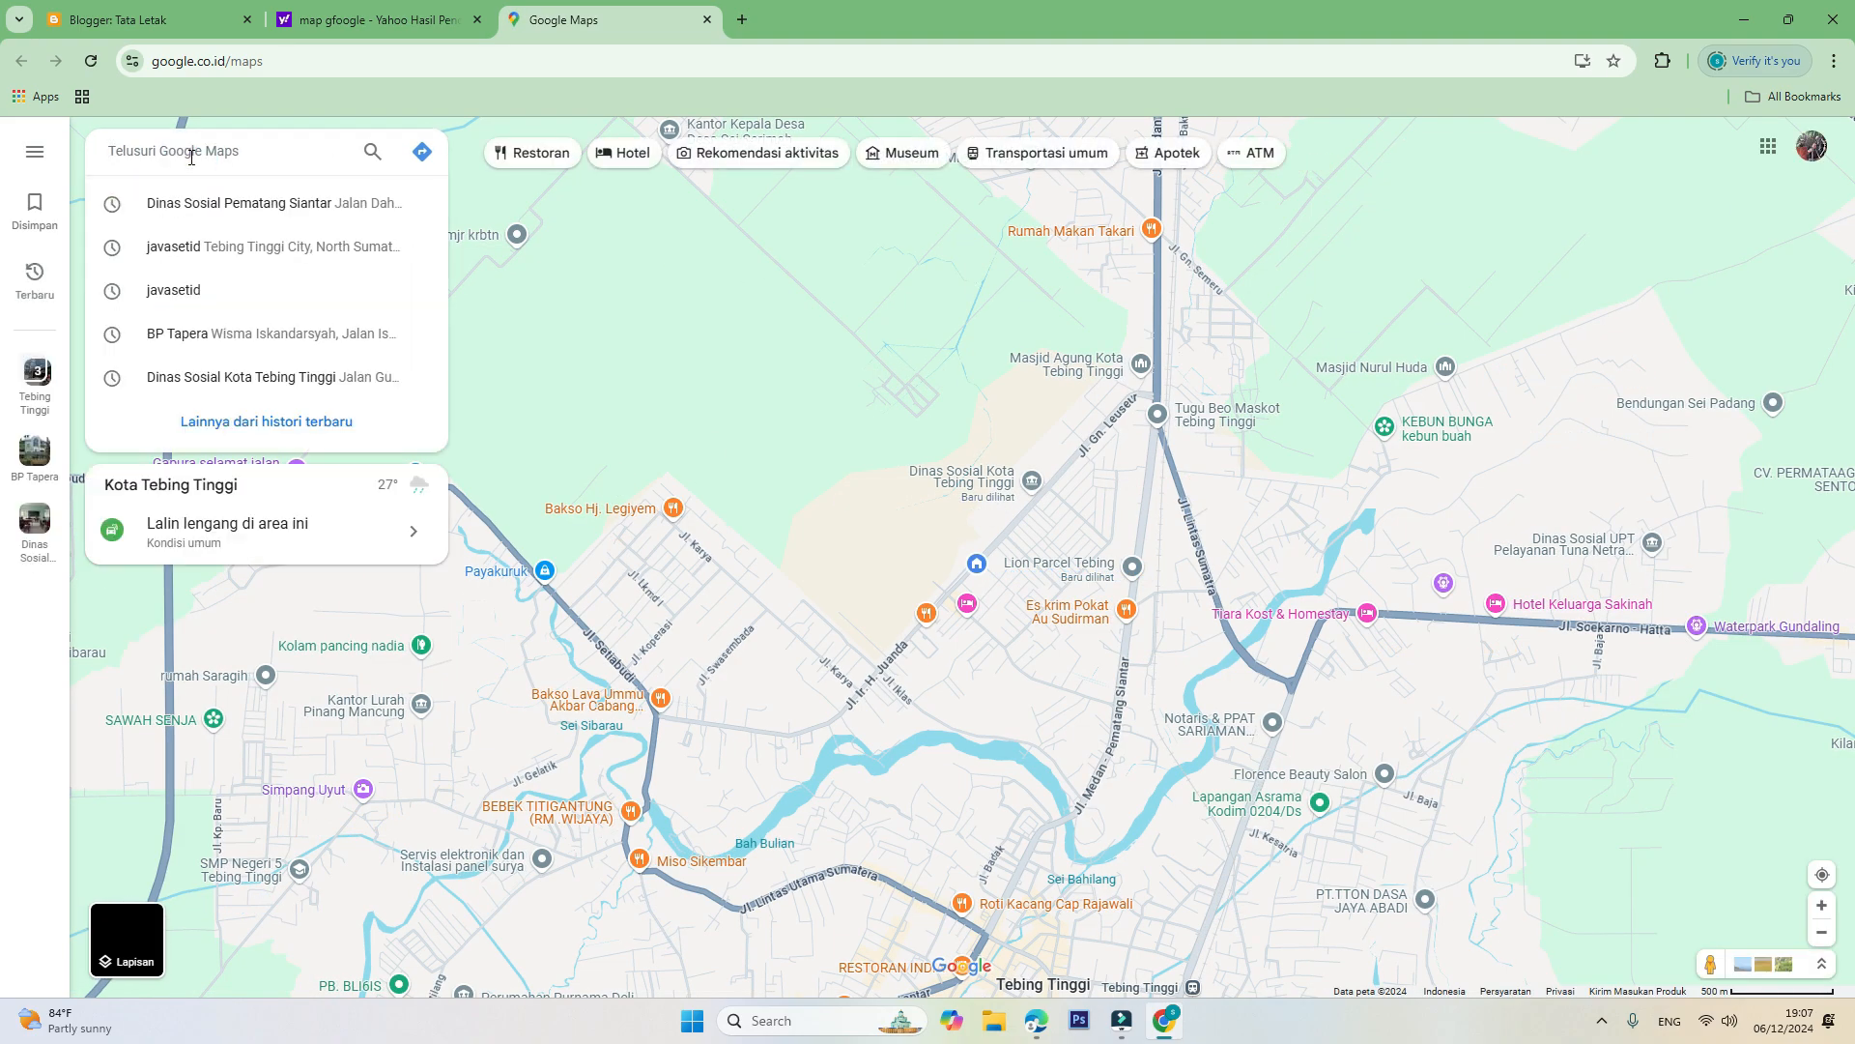
pyautogui.write('javase')
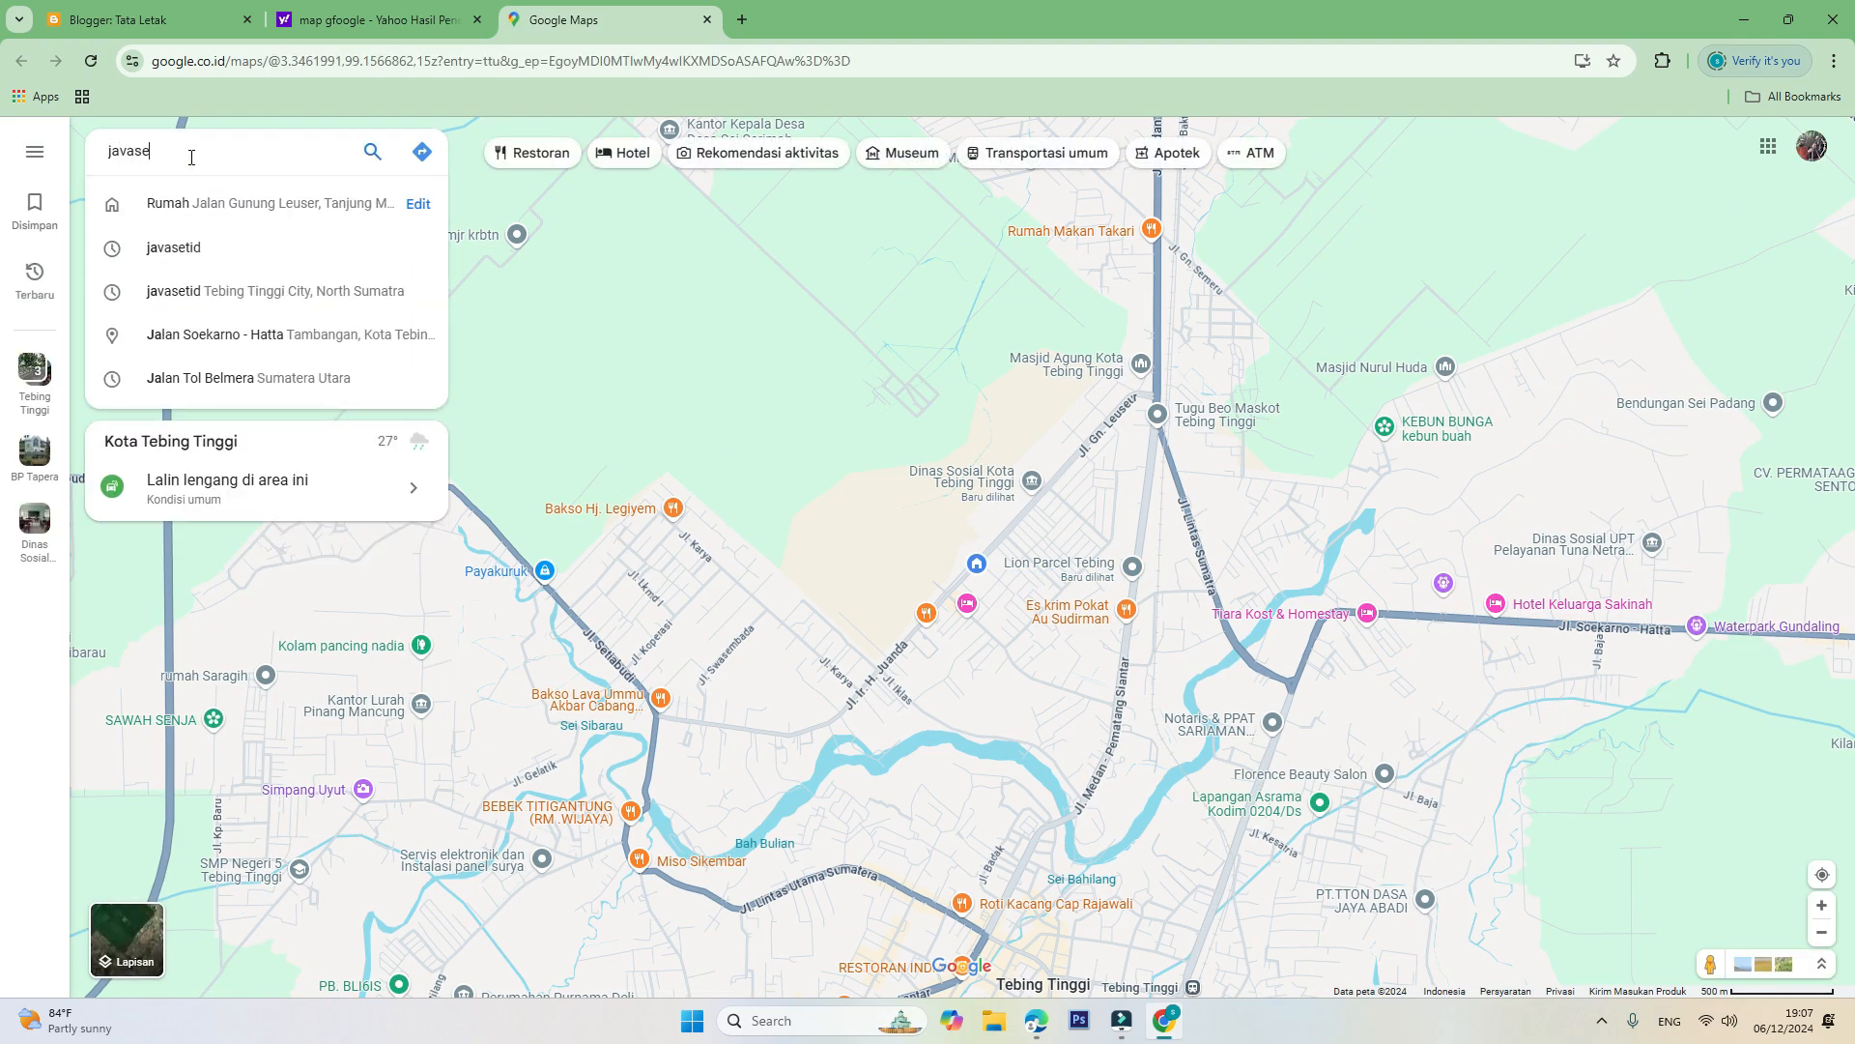
pyautogui.write('tid')
pyautogui.press('Return')
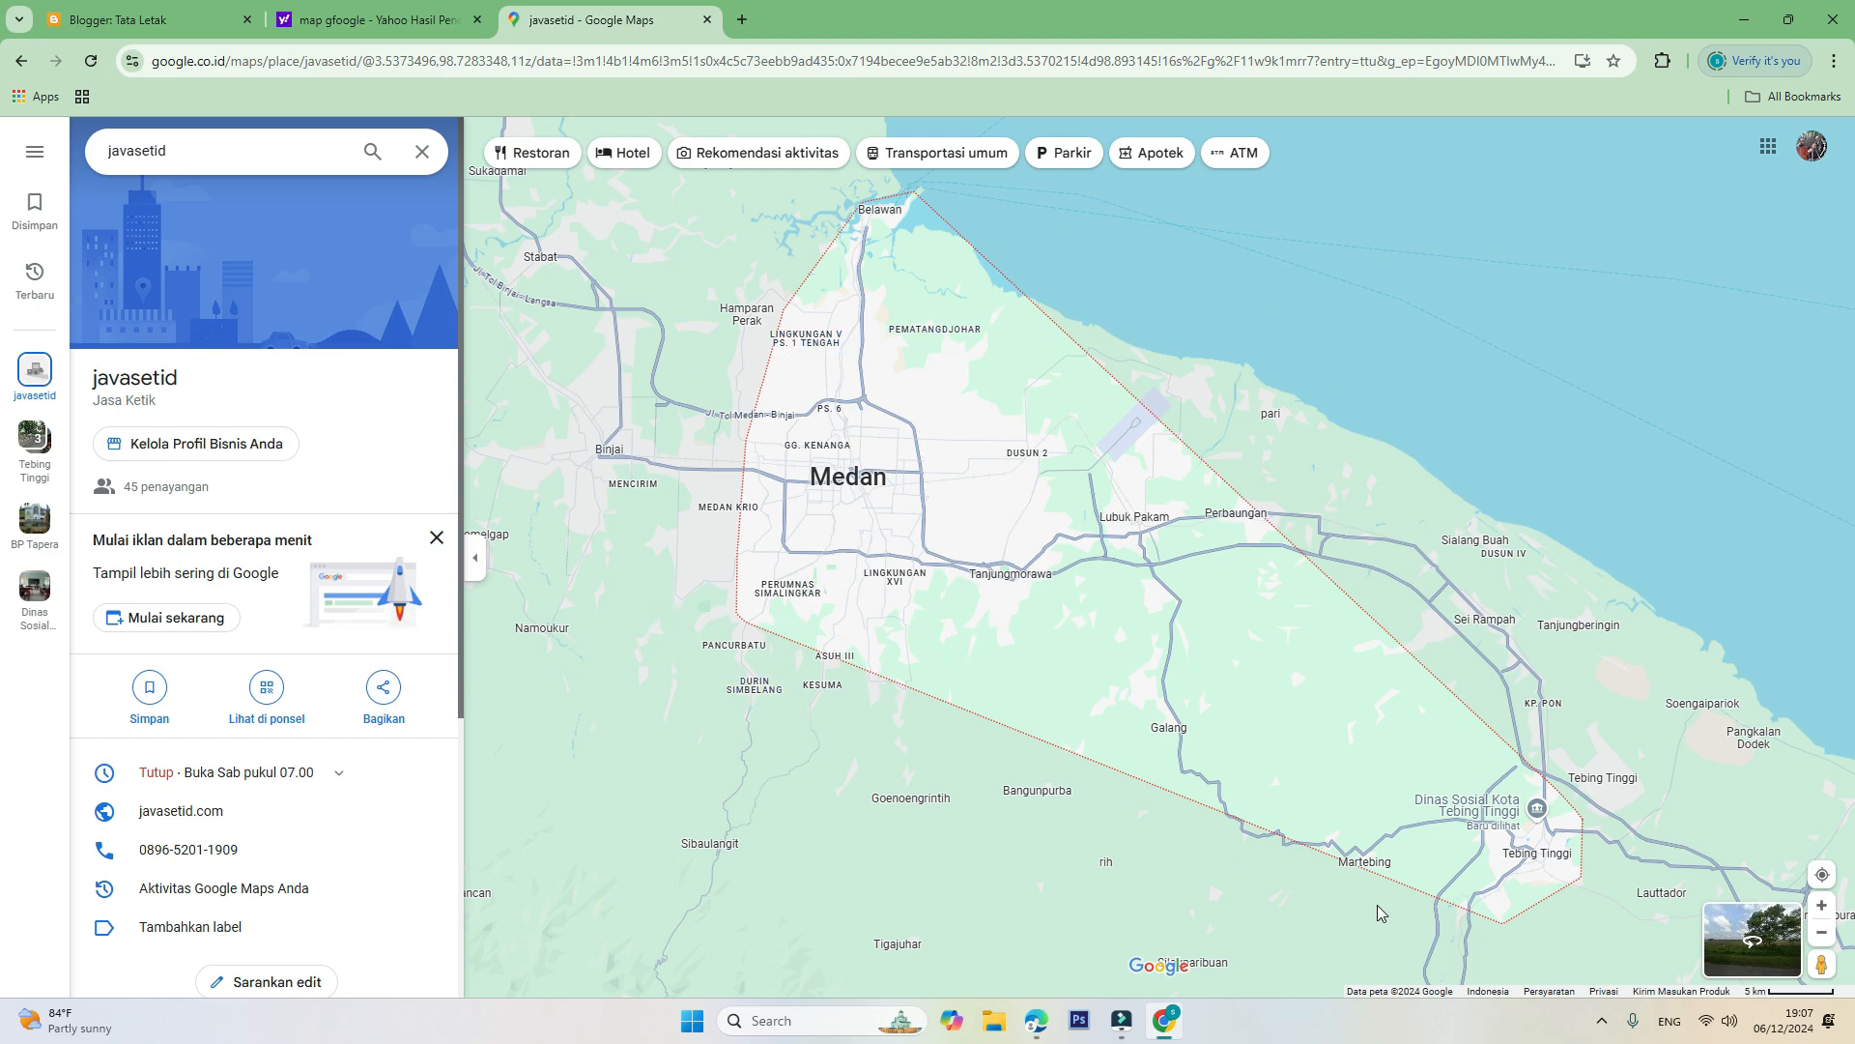
# Open the sharing options for the javasetid place, choose to embed the map, and copy its HTML iframe code.
pyautogui.click(382, 690)
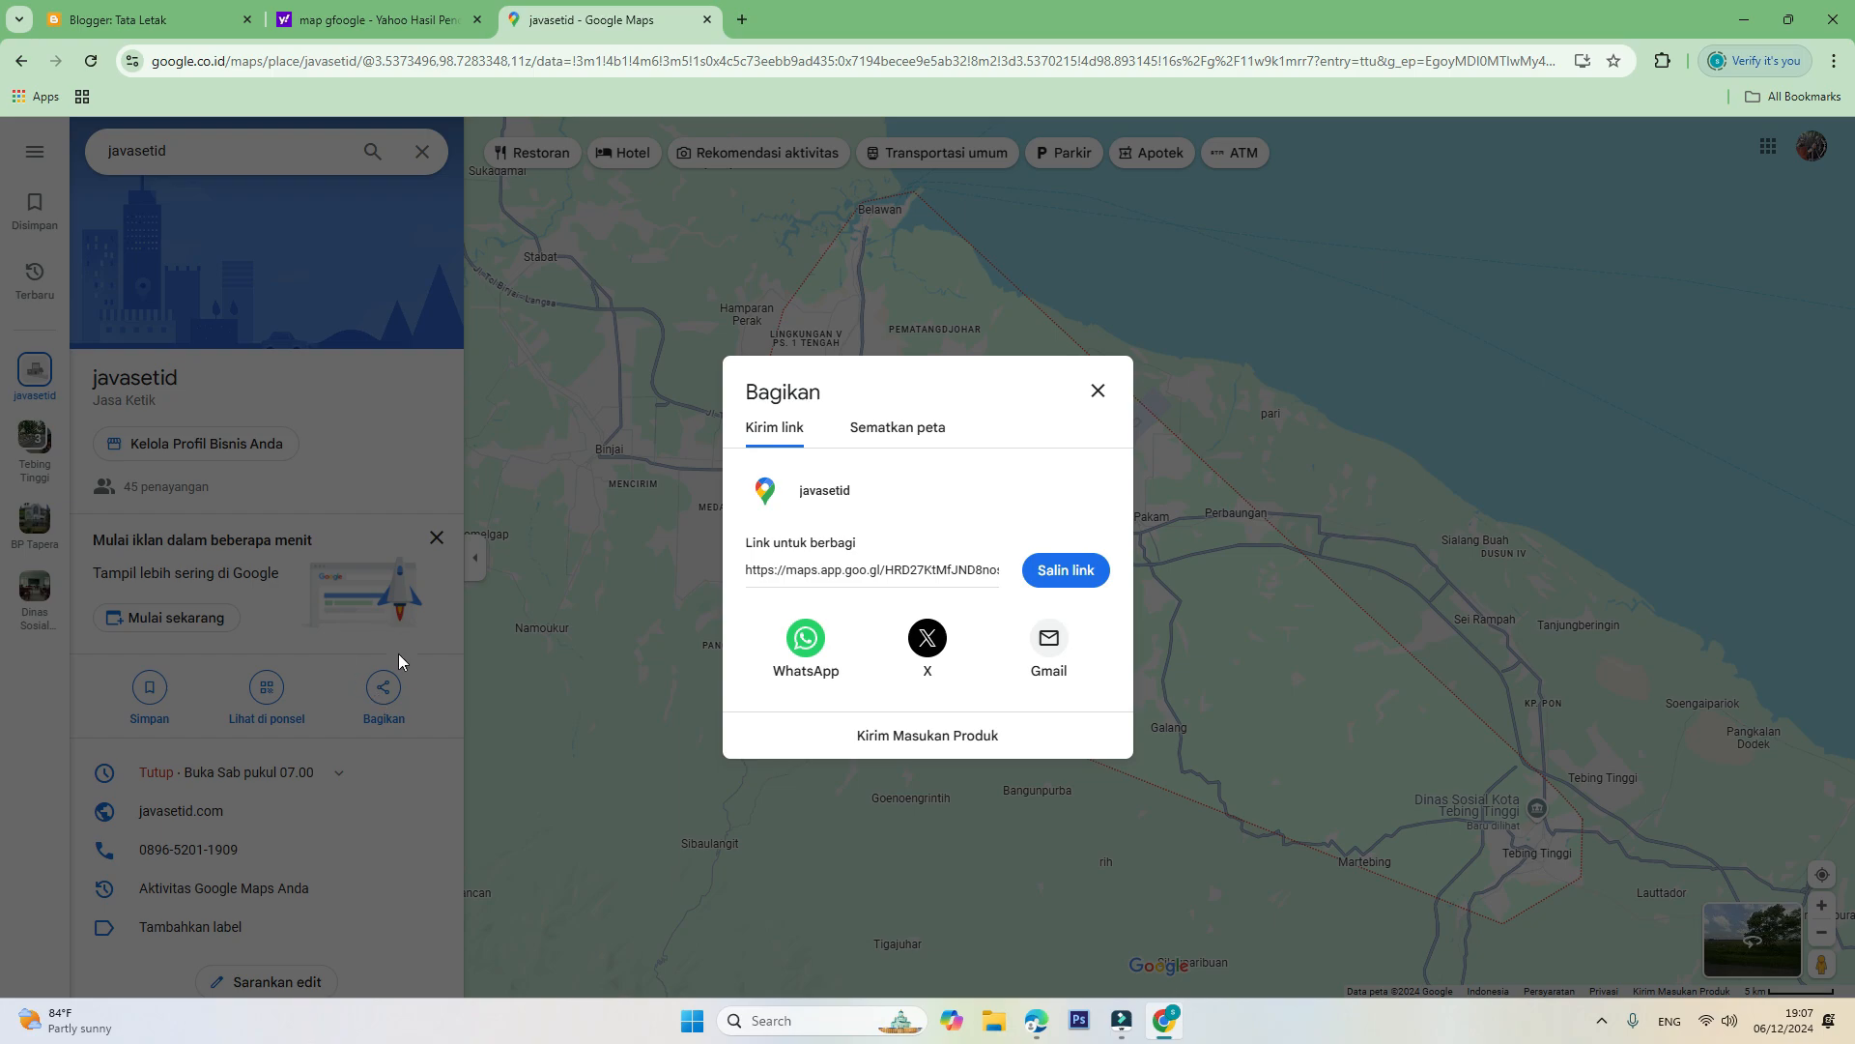
pyautogui.click(946, 426)
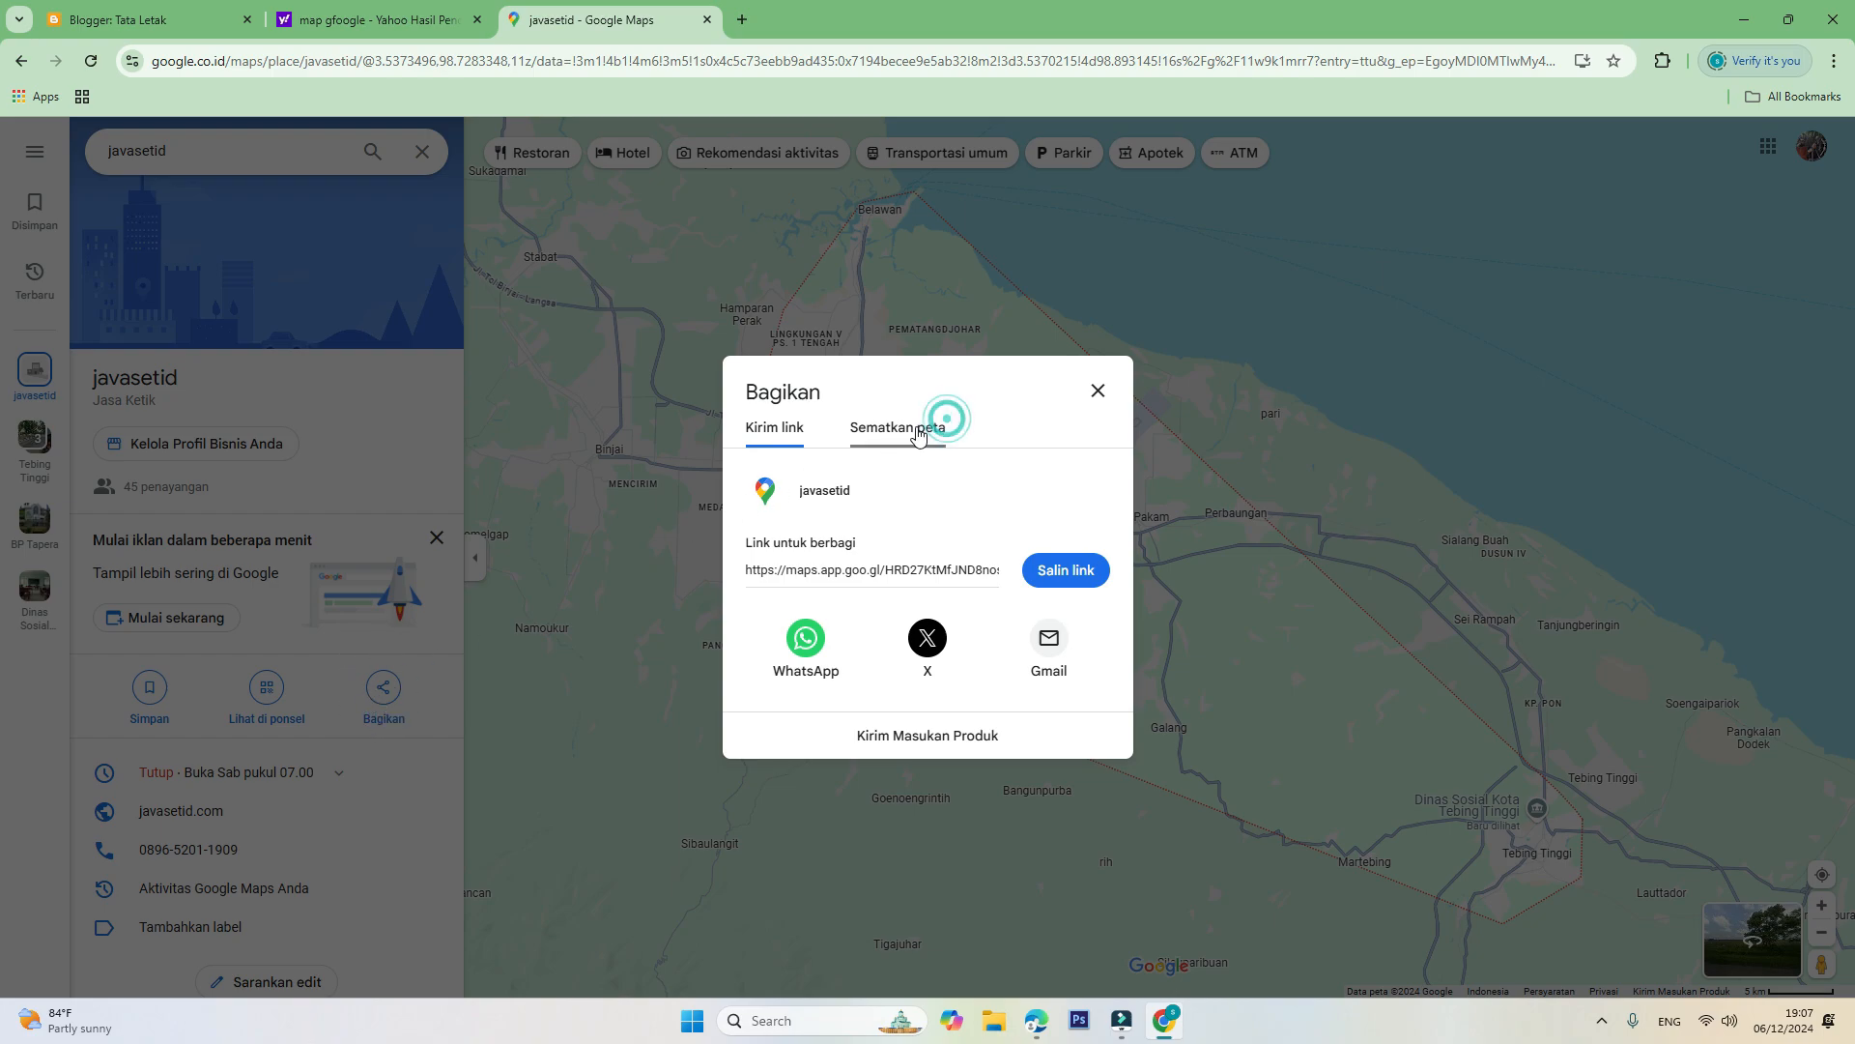
pyautogui.click(837, 354)
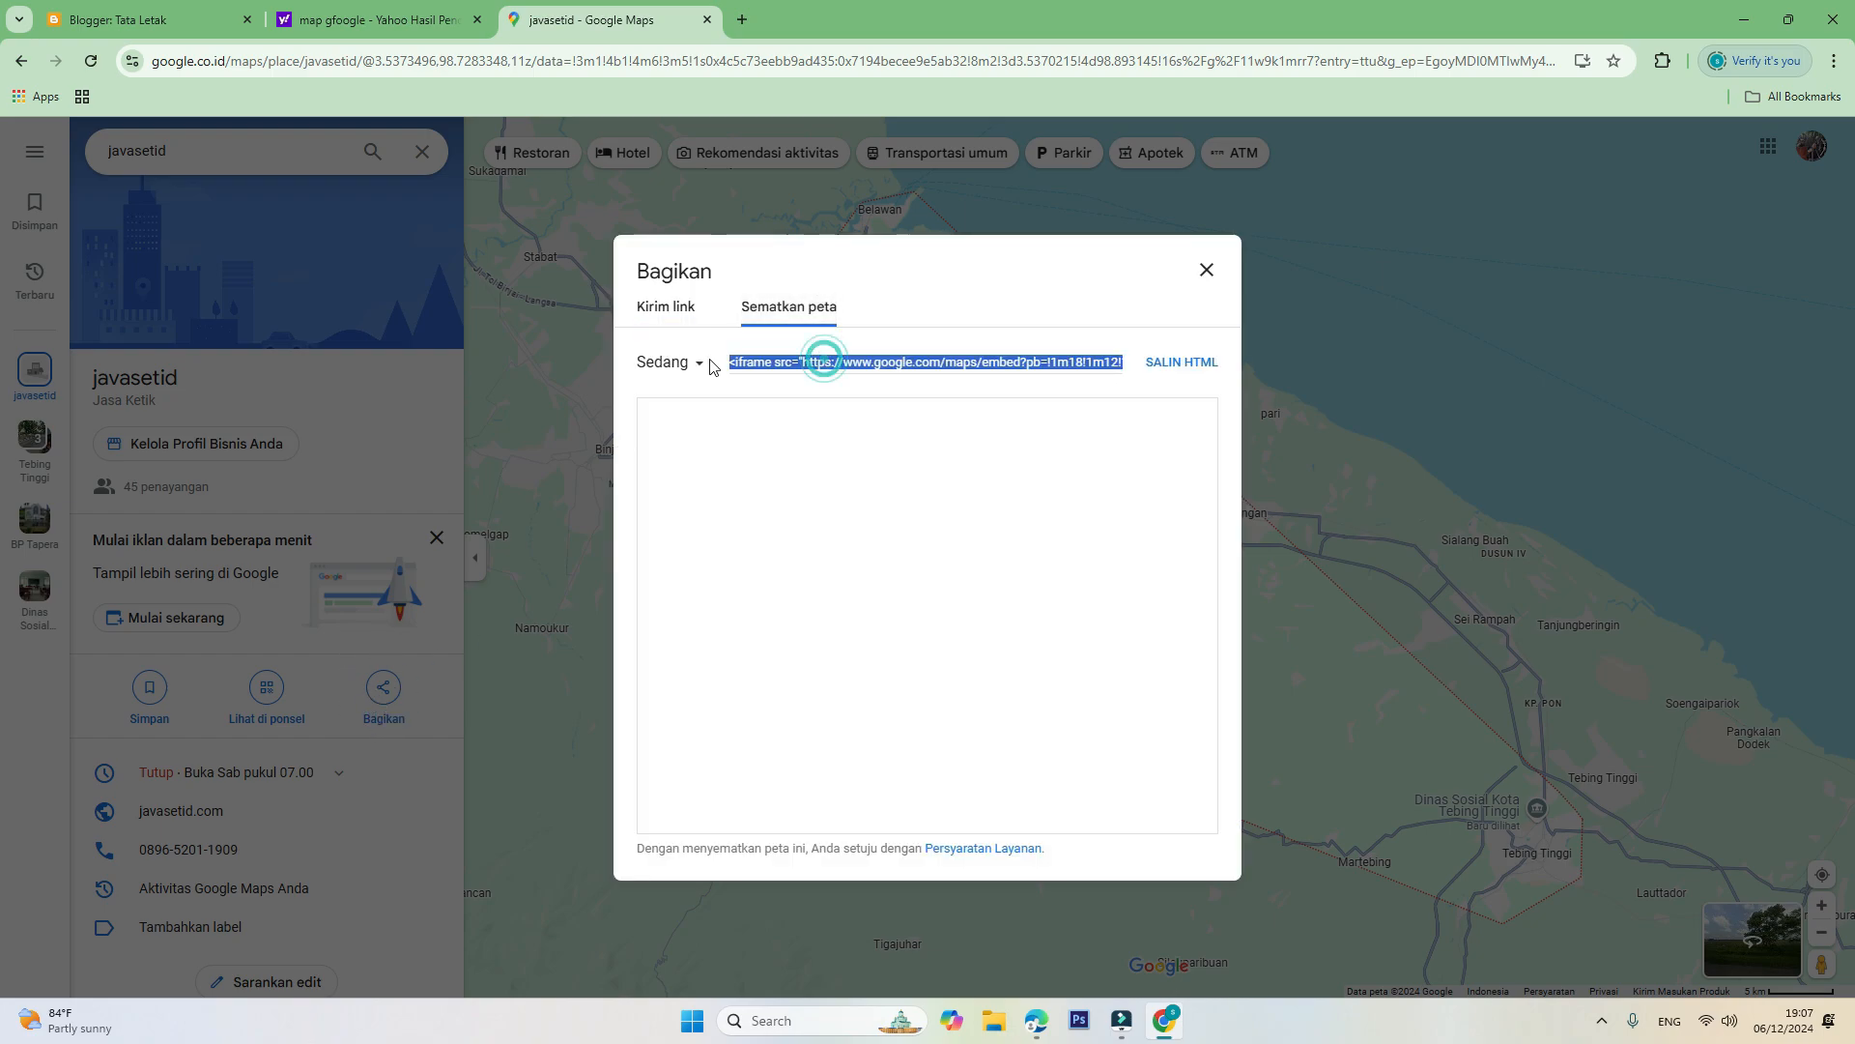
pyautogui.click(1000, 365)
pyautogui.click(995, 368)
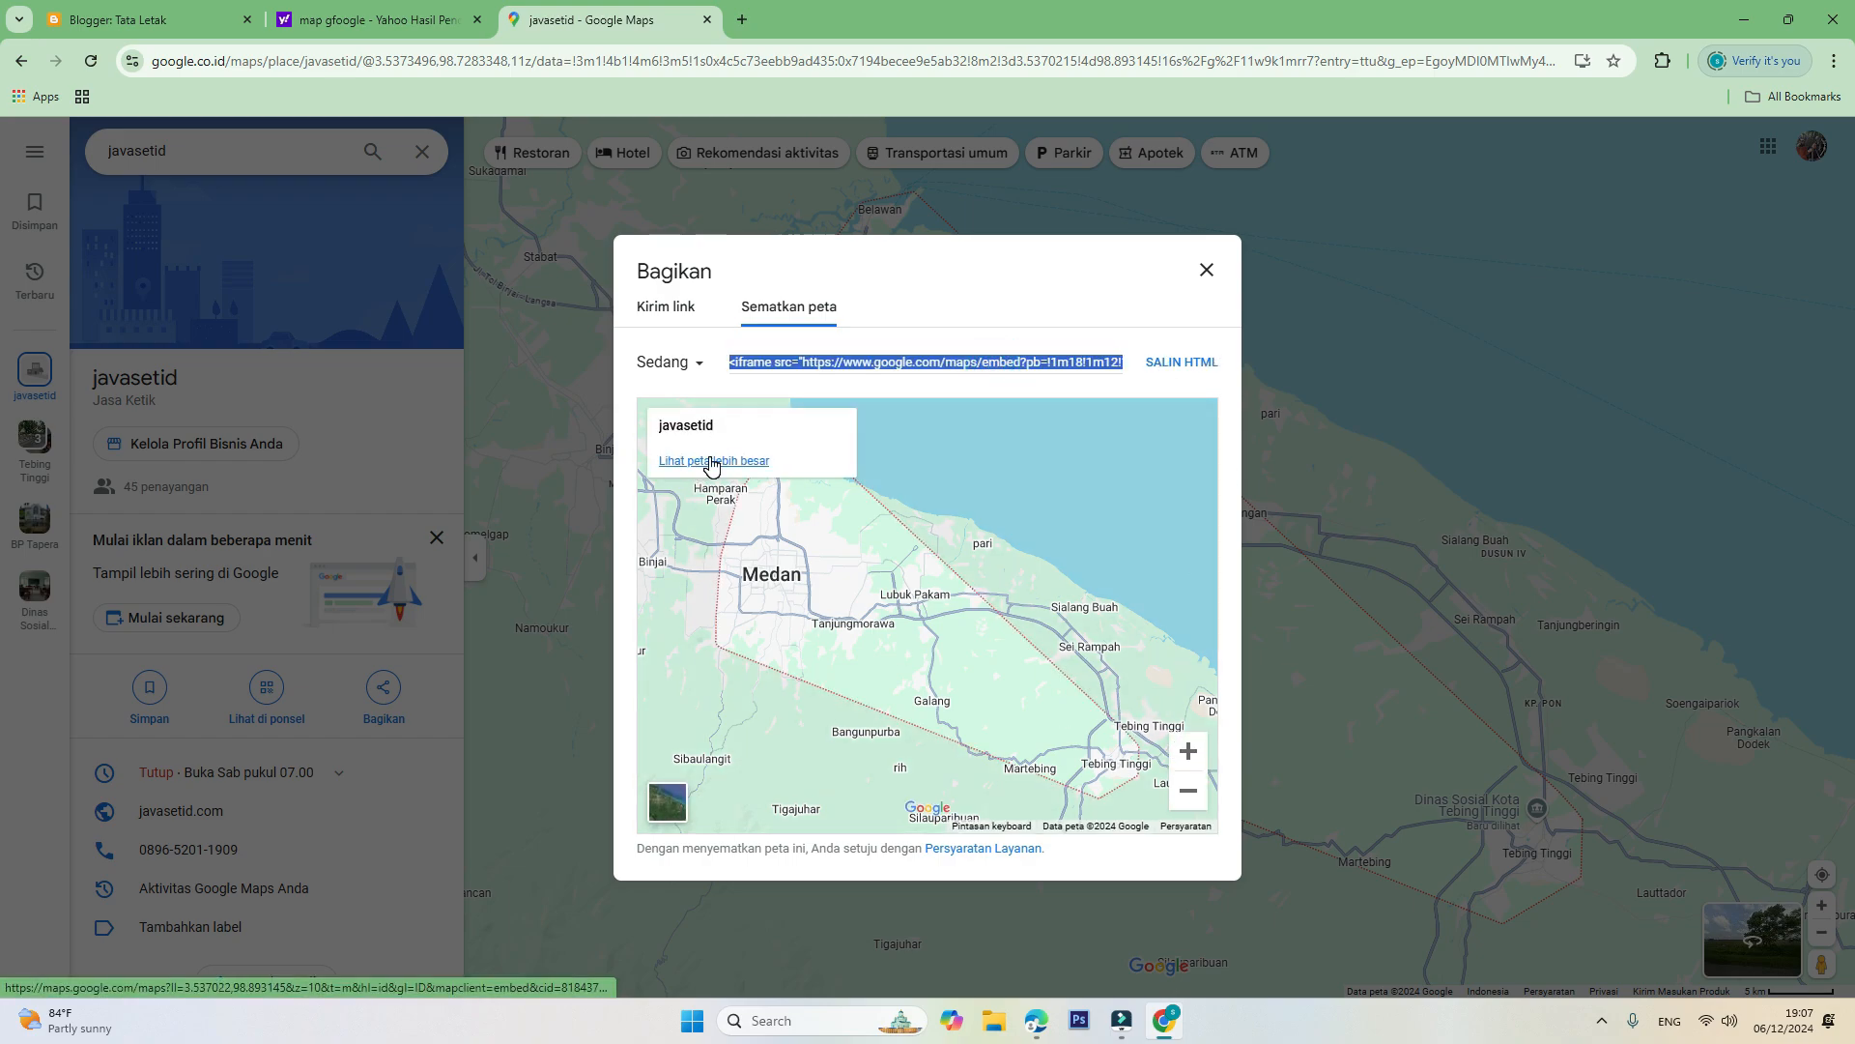
pyautogui.click(1195, 801)
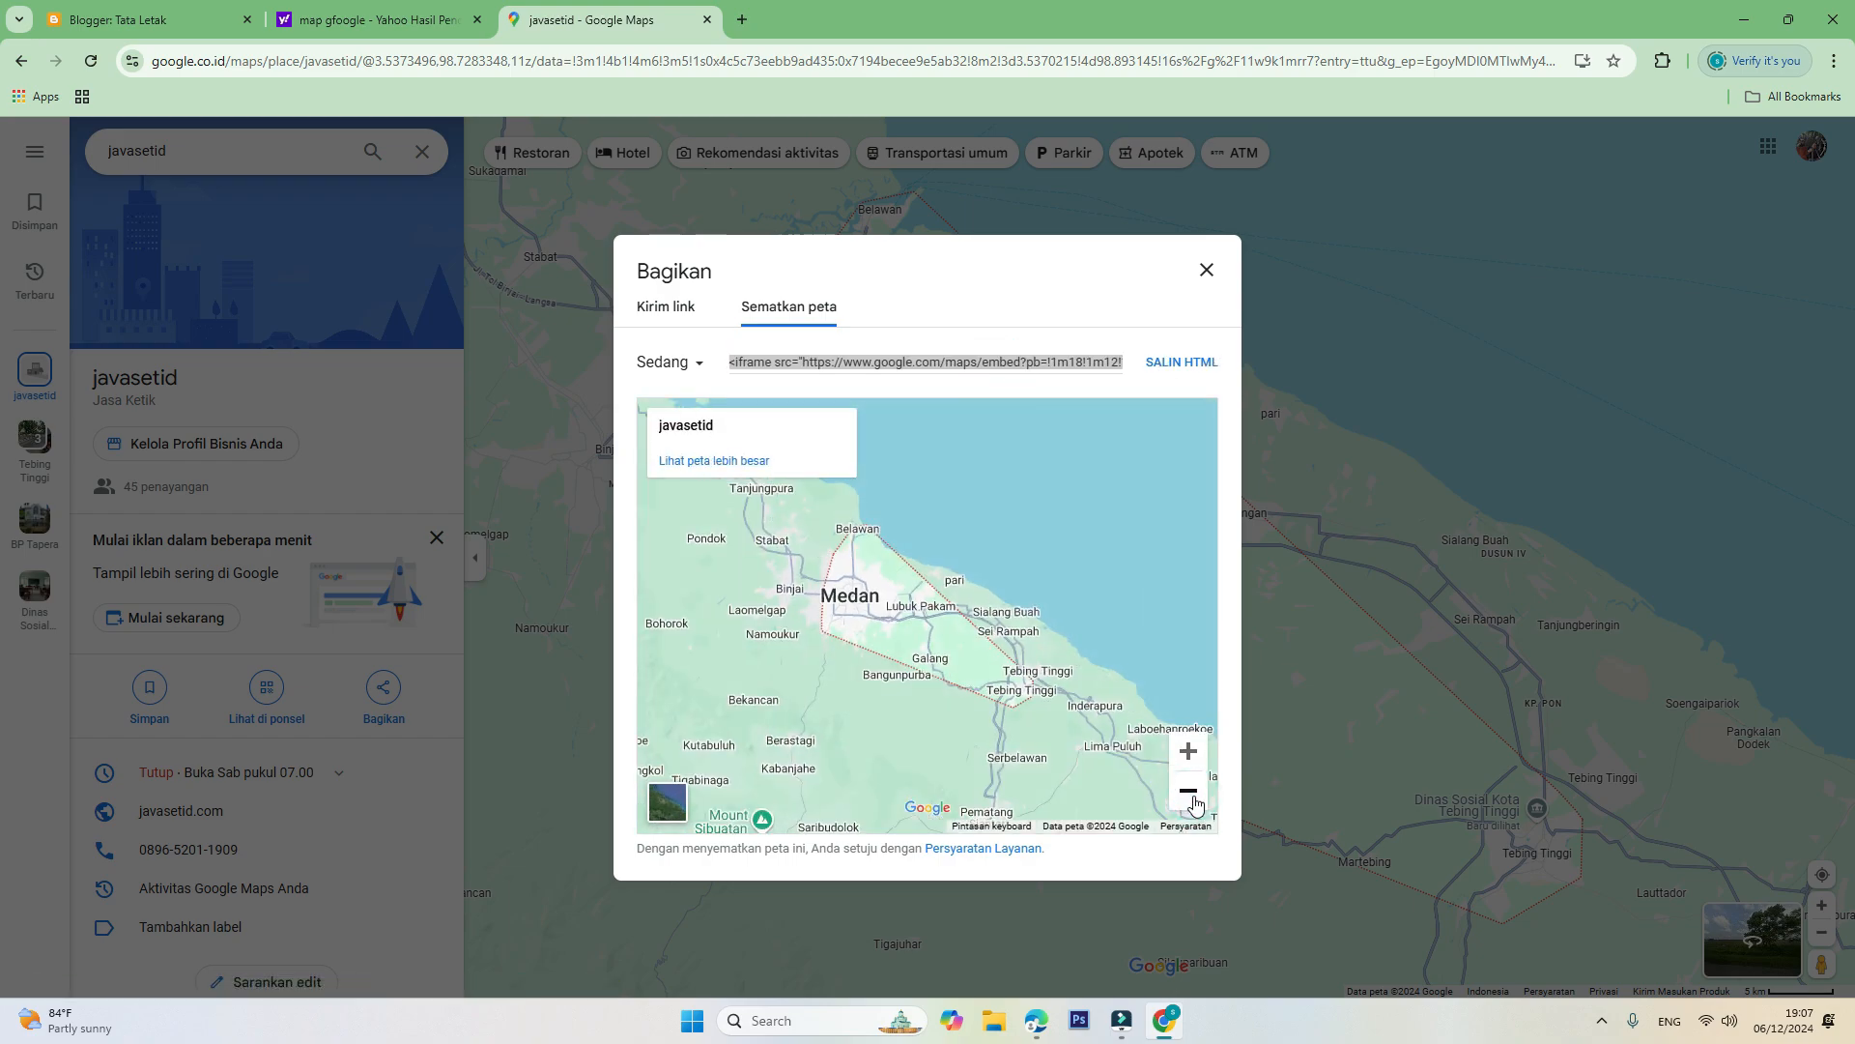
pyautogui.click(1194, 798)
pyautogui.click(1187, 755)
pyautogui.click(1188, 365)
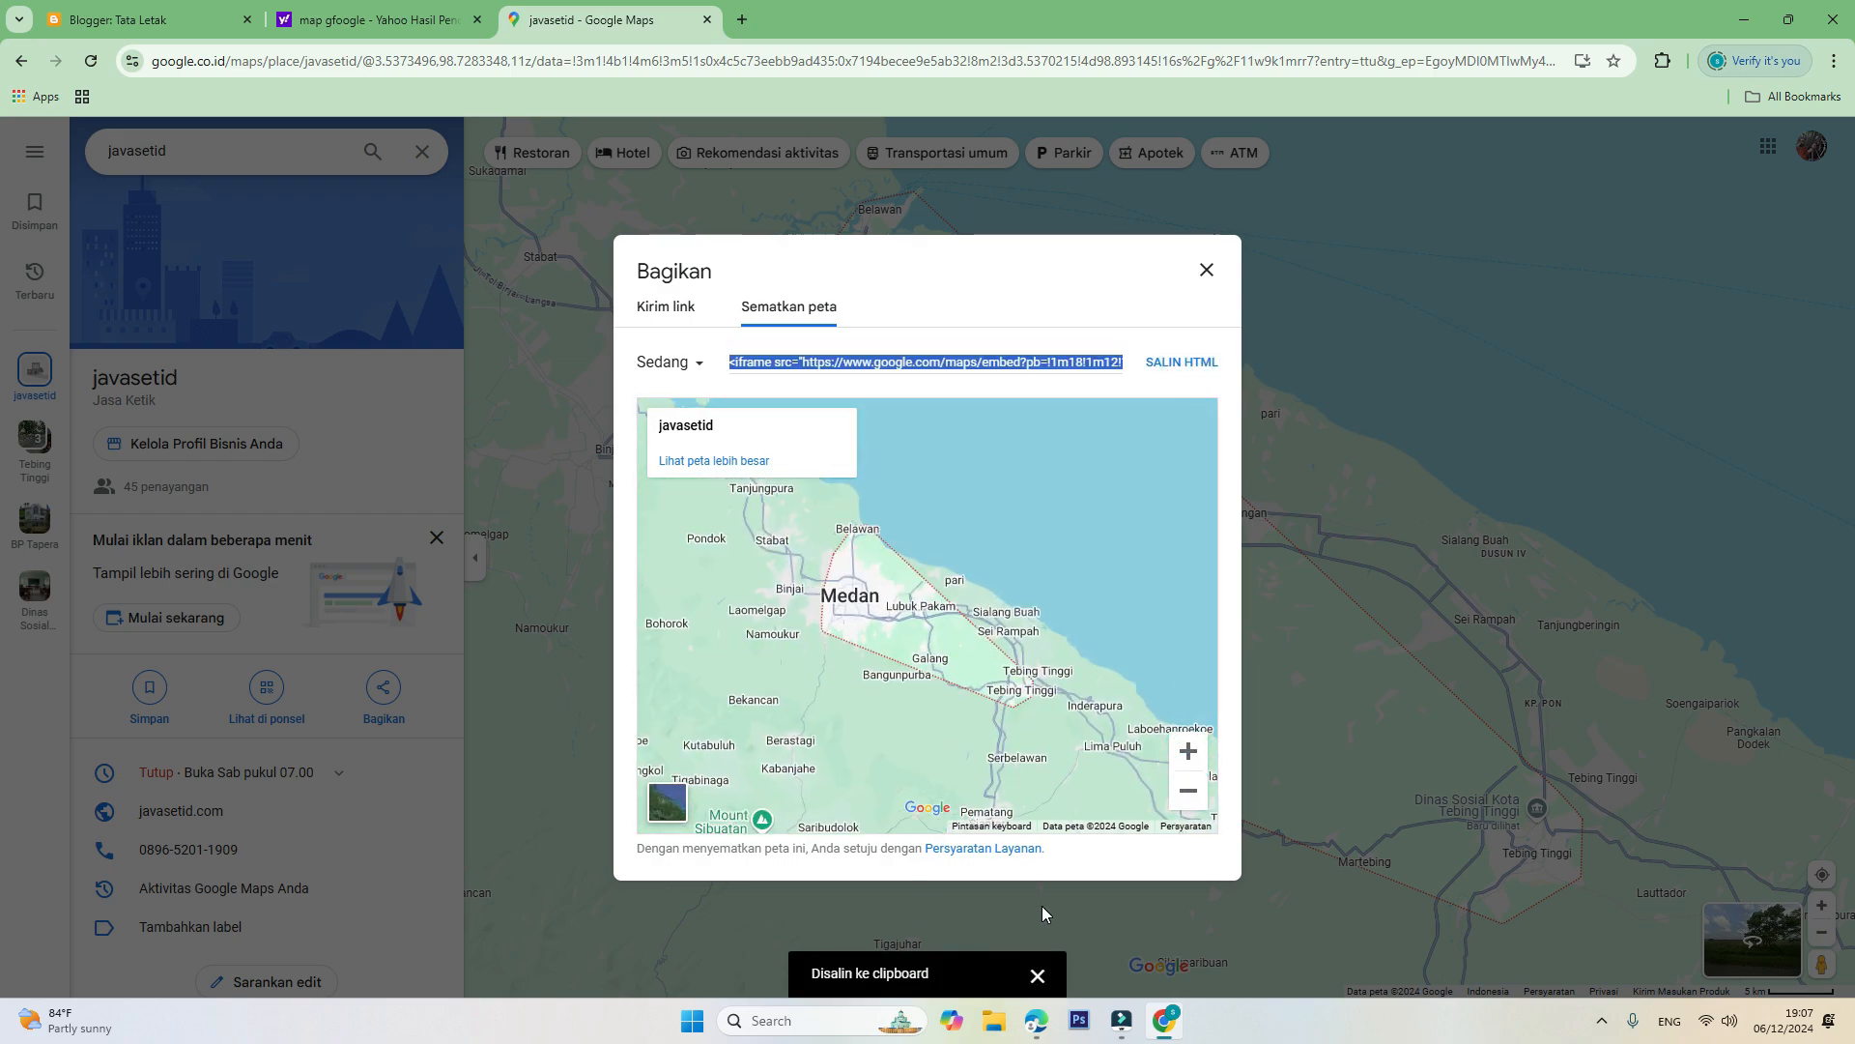
# Paste the copied map code as the content of the "lokasi Javasetid" gadget, then save the gadget and the blog layout.
pyautogui.click(138, 10)
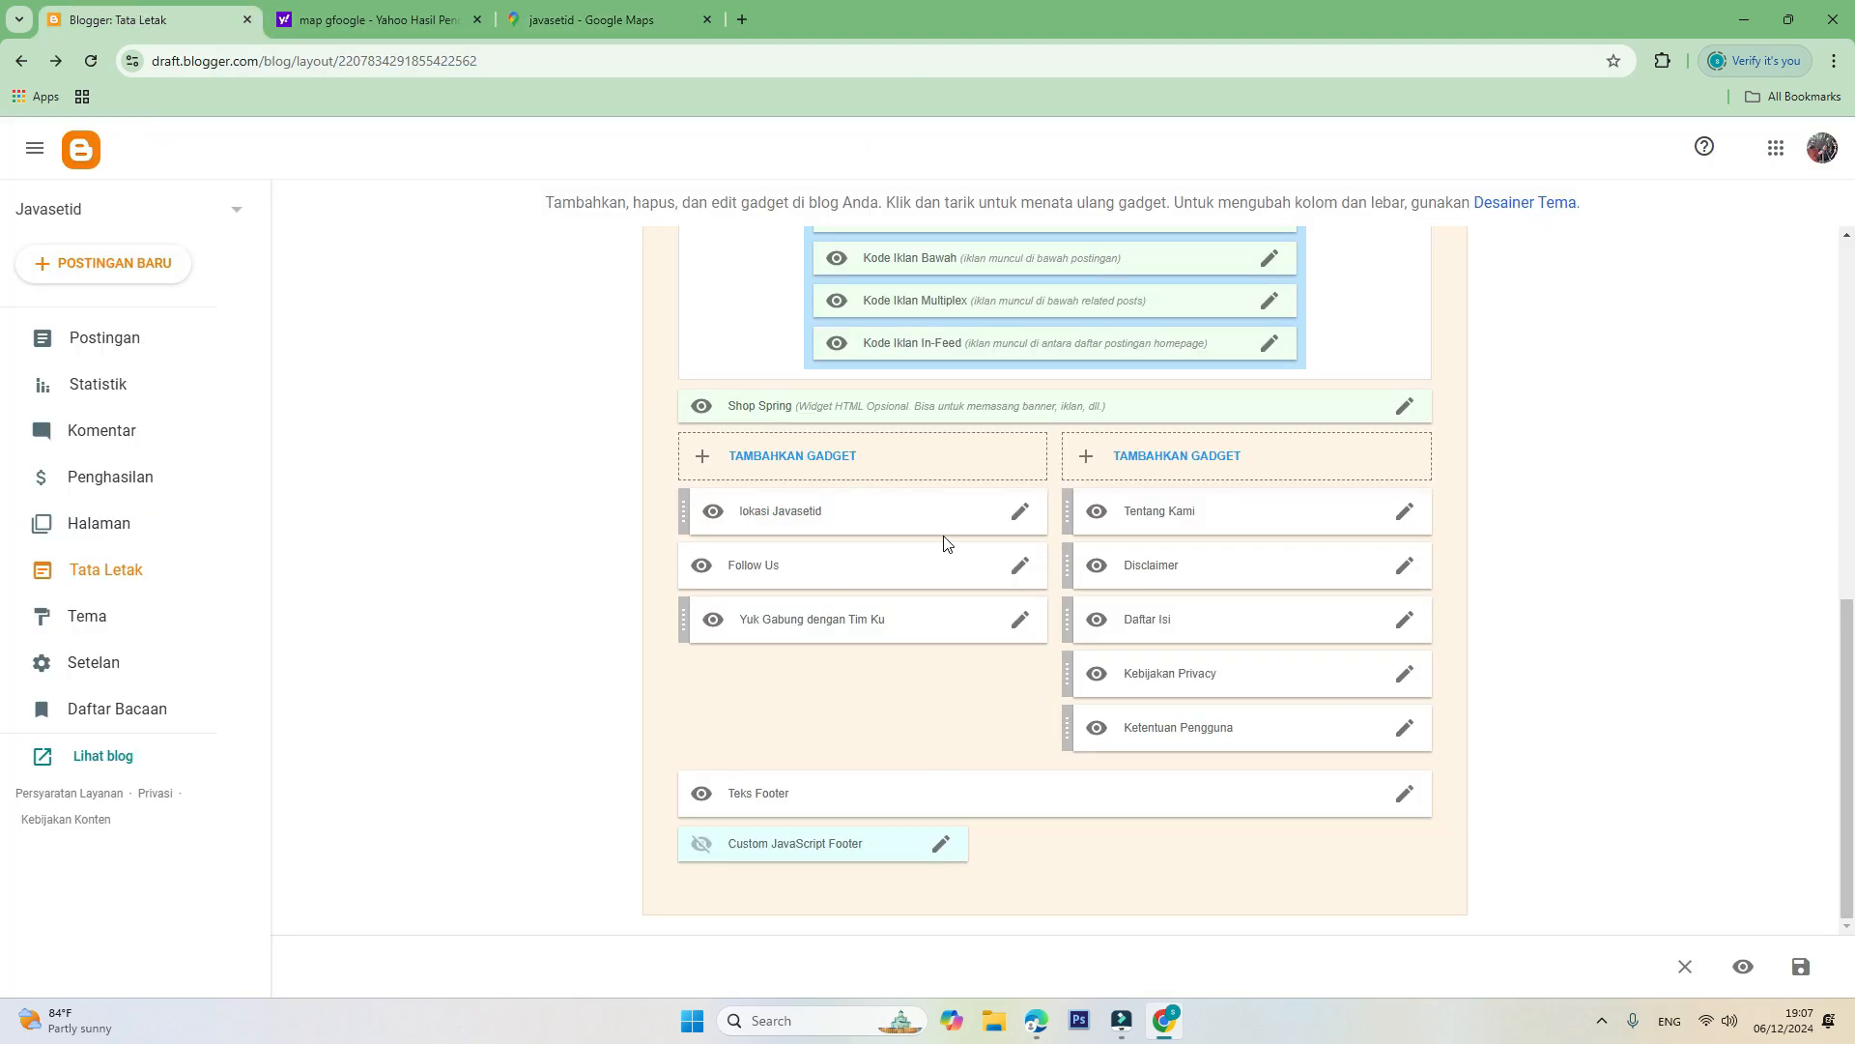
pyautogui.click(1027, 517)
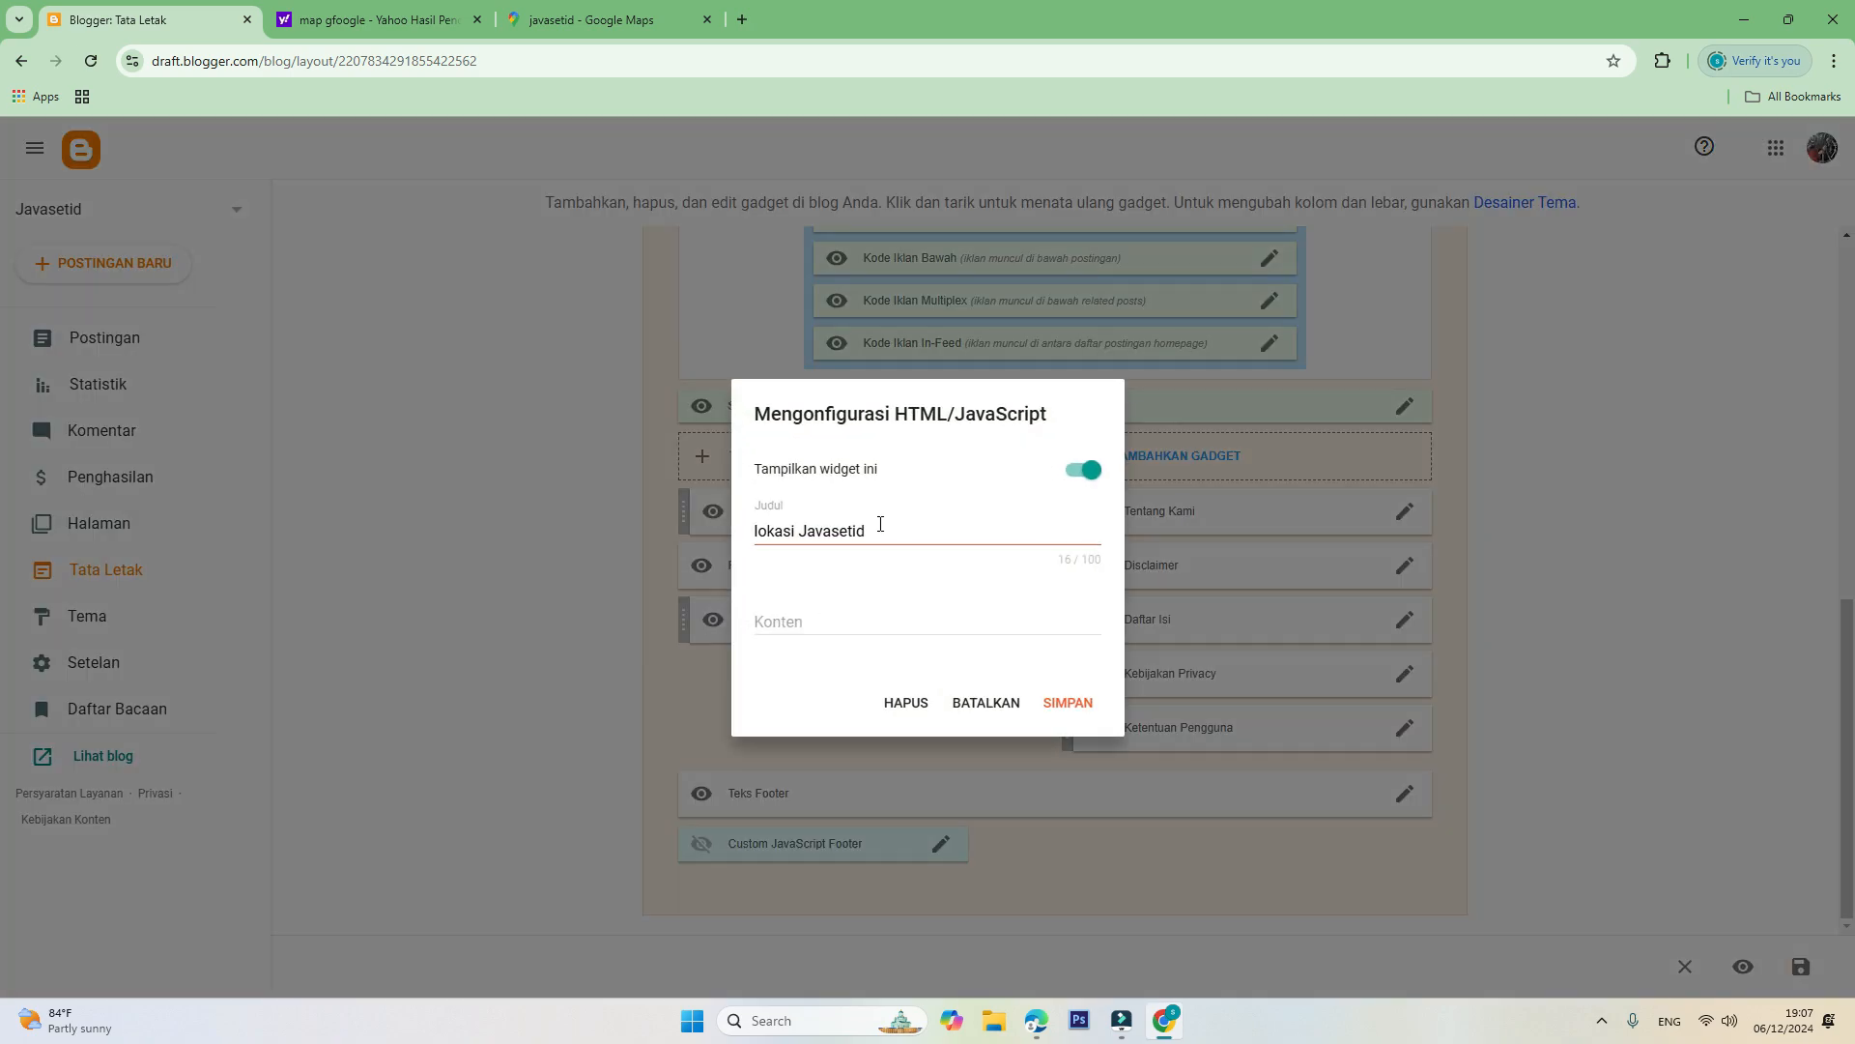
pyautogui.click(833, 623)
pyautogui.rightClick(845, 650)
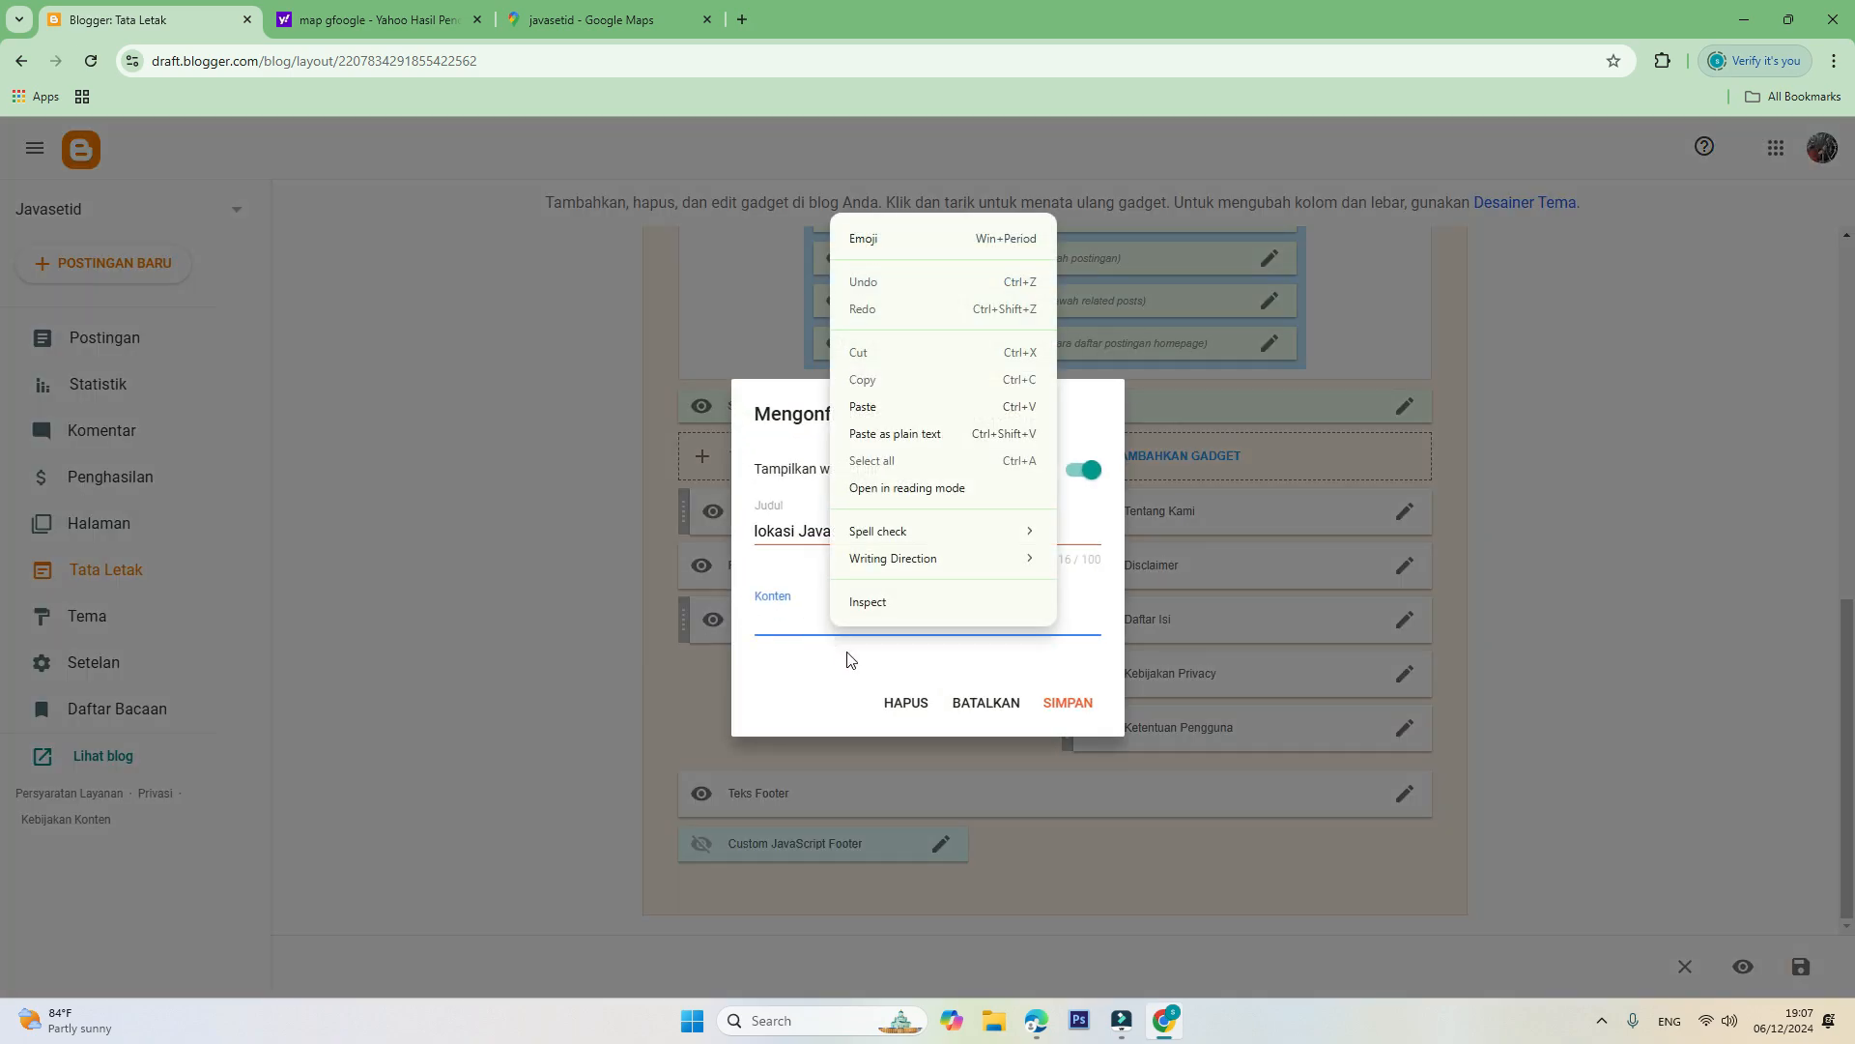
pyautogui.click(884, 405)
pyautogui.click(1078, 817)
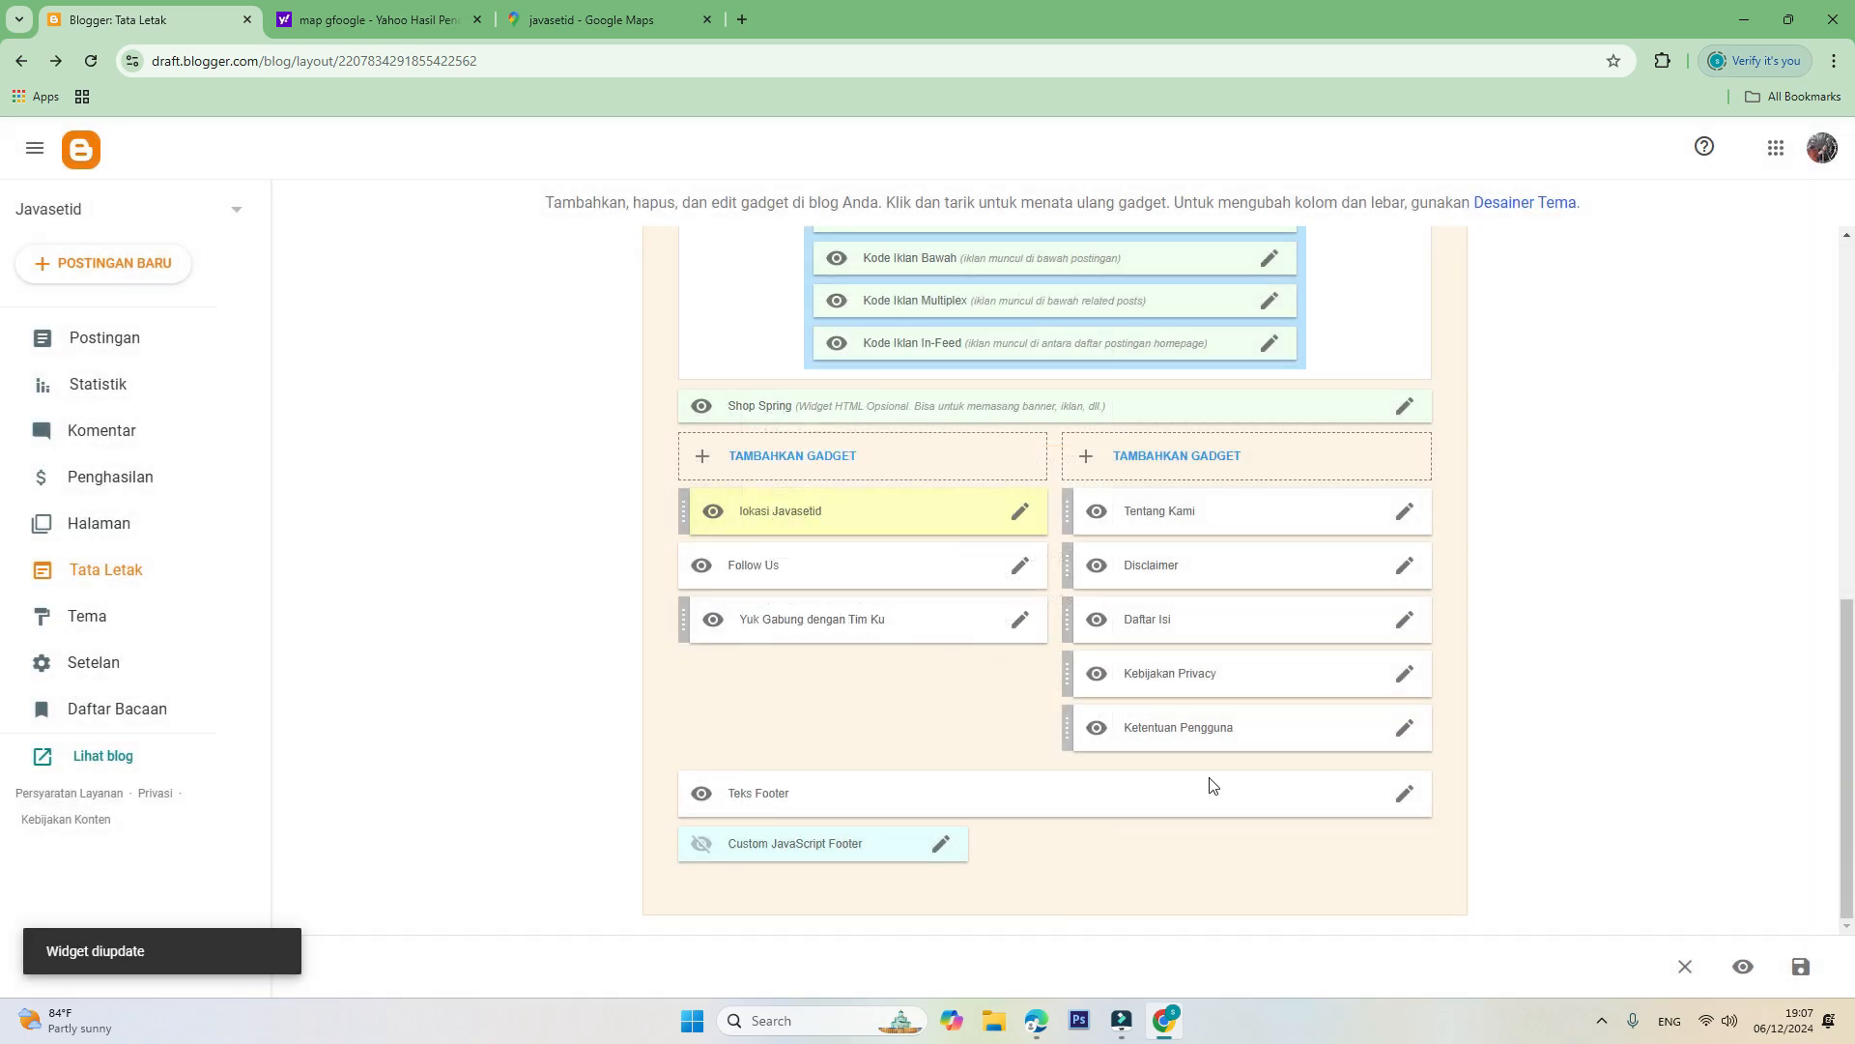
pyautogui.click(1799, 970)
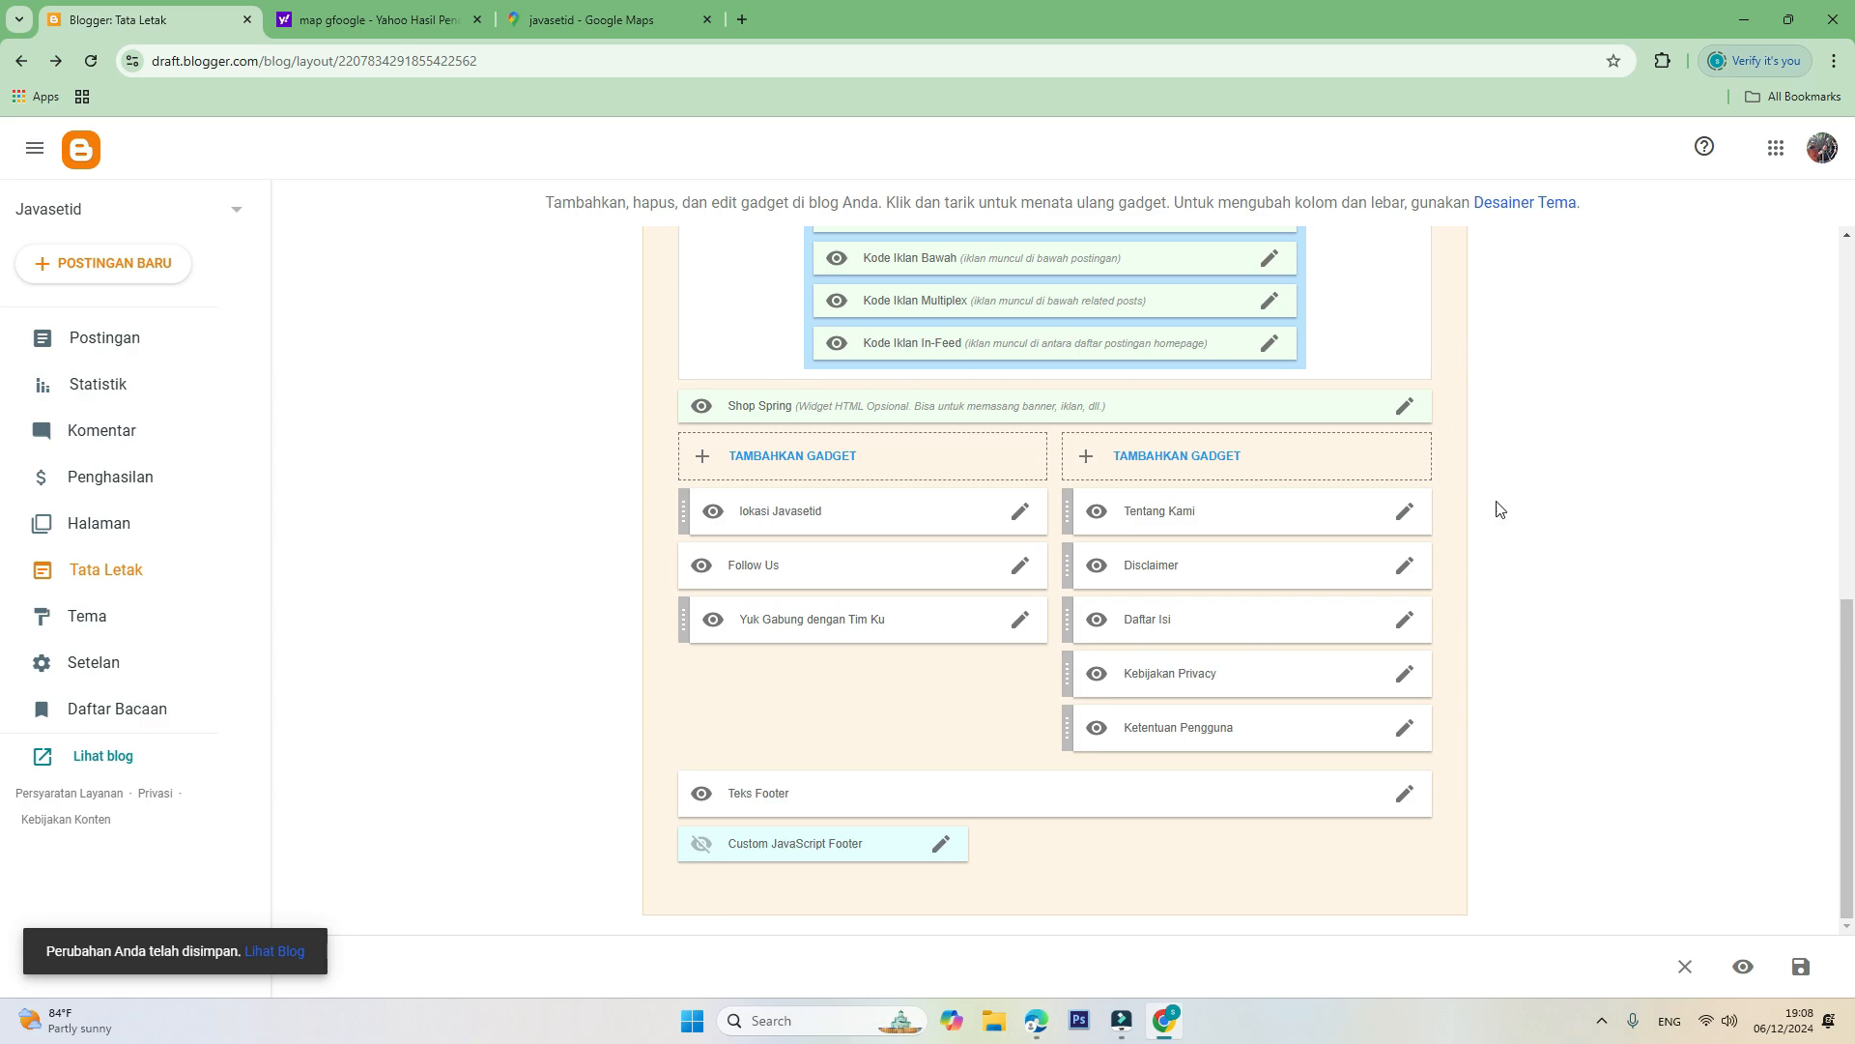
# Switch to Microsoft Edge and refresh the live javasetid.com page to check the "lokasi Javasetid" map in the footer.
pyautogui.click(1037, 1020)
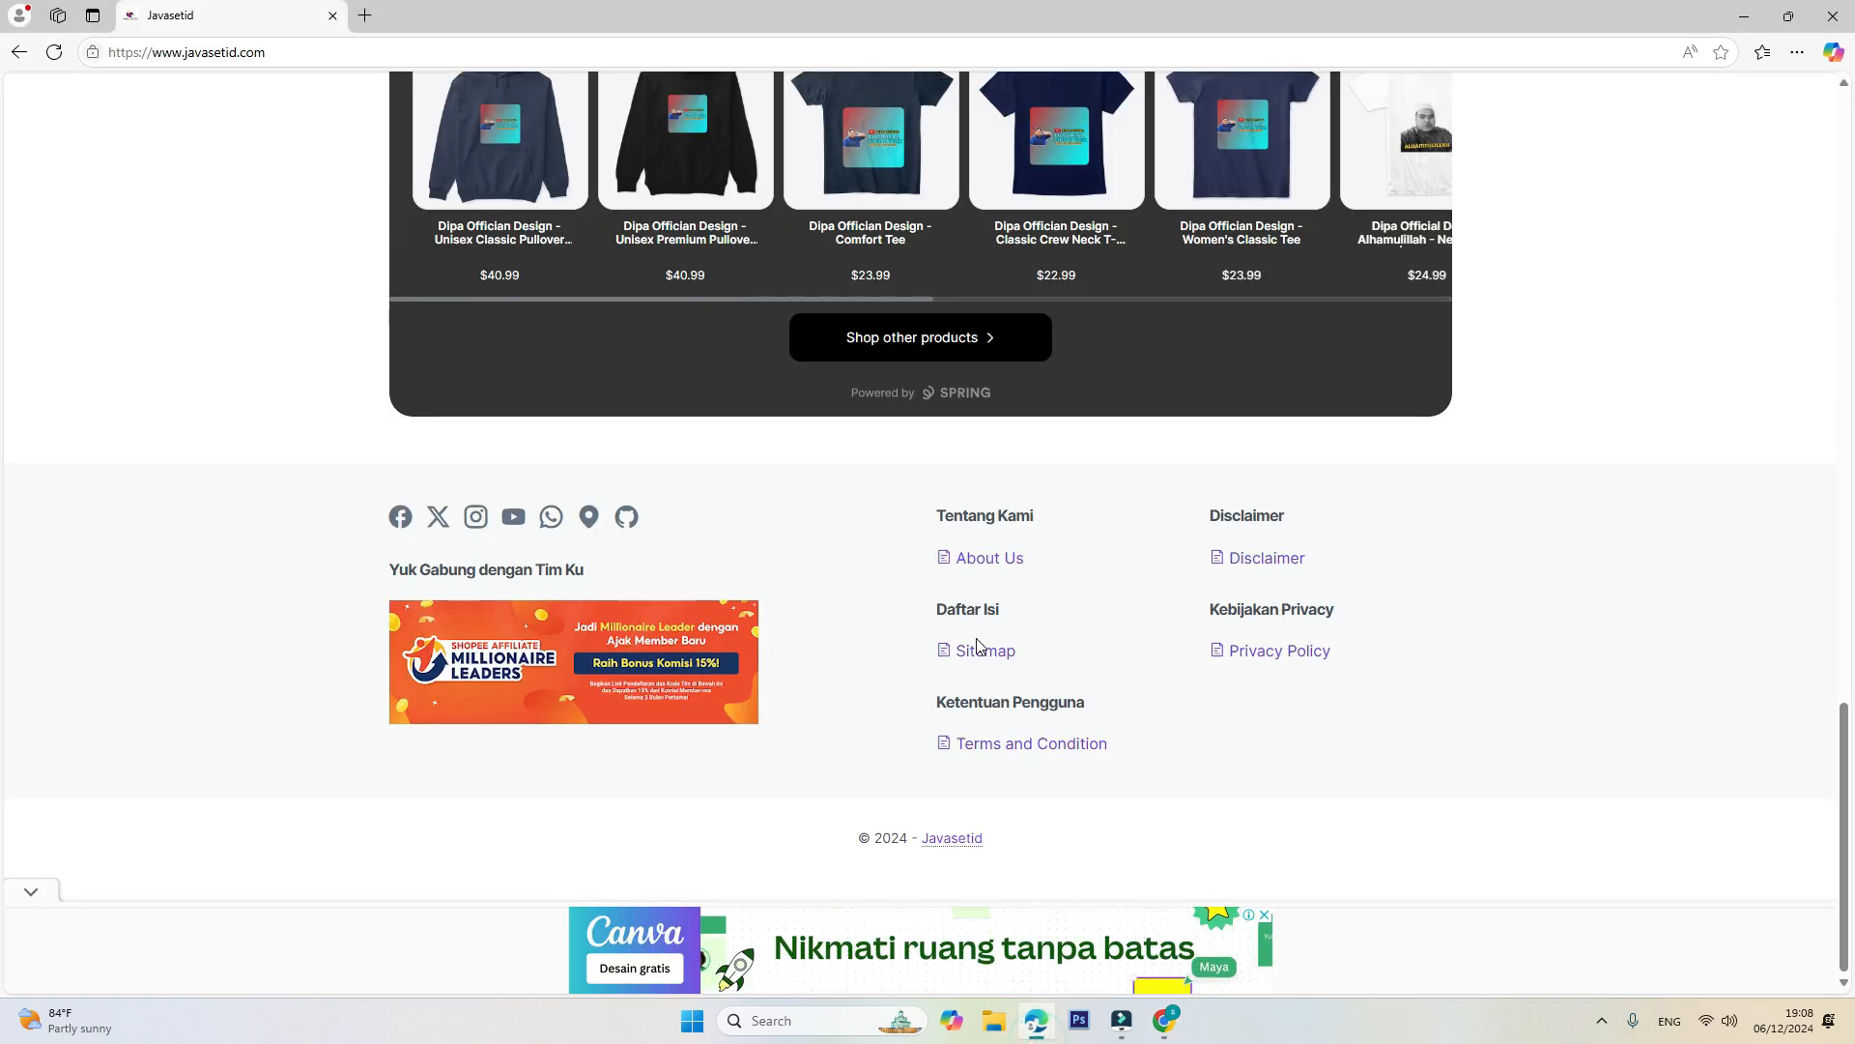
pyautogui.scroll(15, 663, 307)
pyautogui.scroll(7, 663, 308)
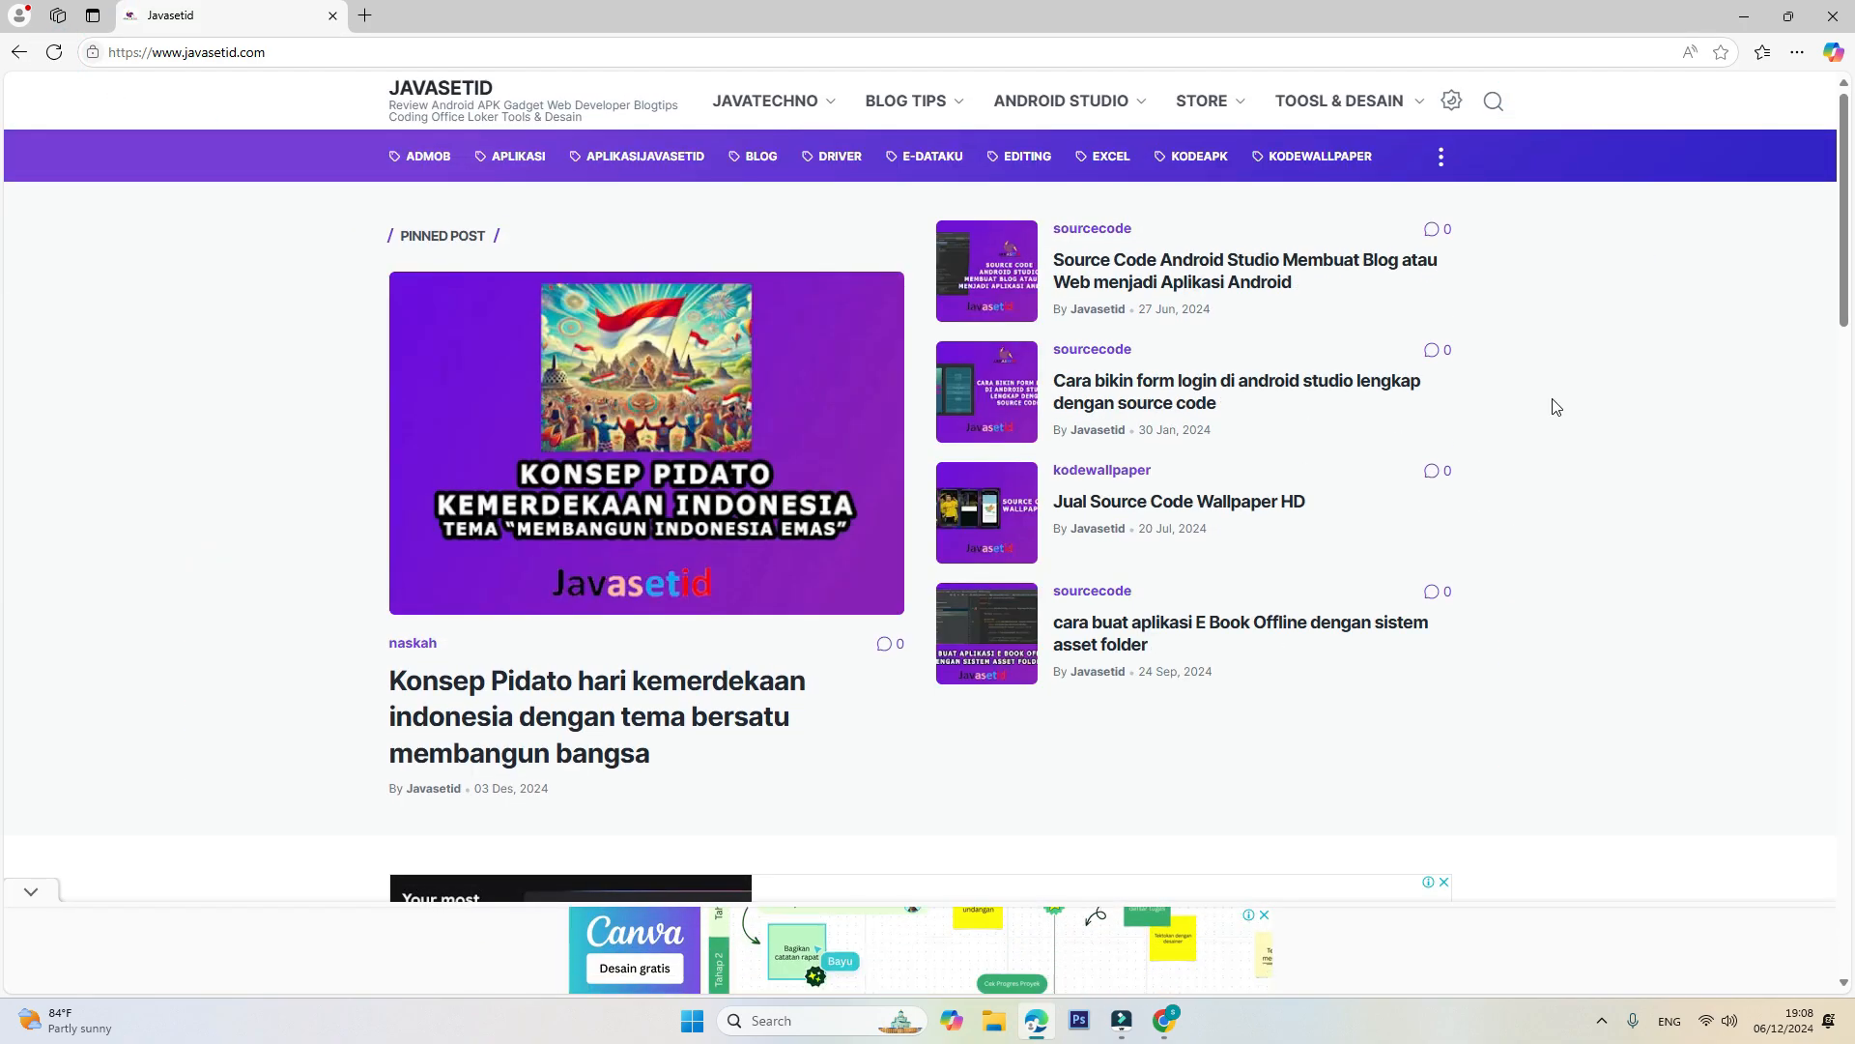
pyautogui.scroll(-5, 1212, 350)
pyautogui.scroll(-15, 1208, 348)
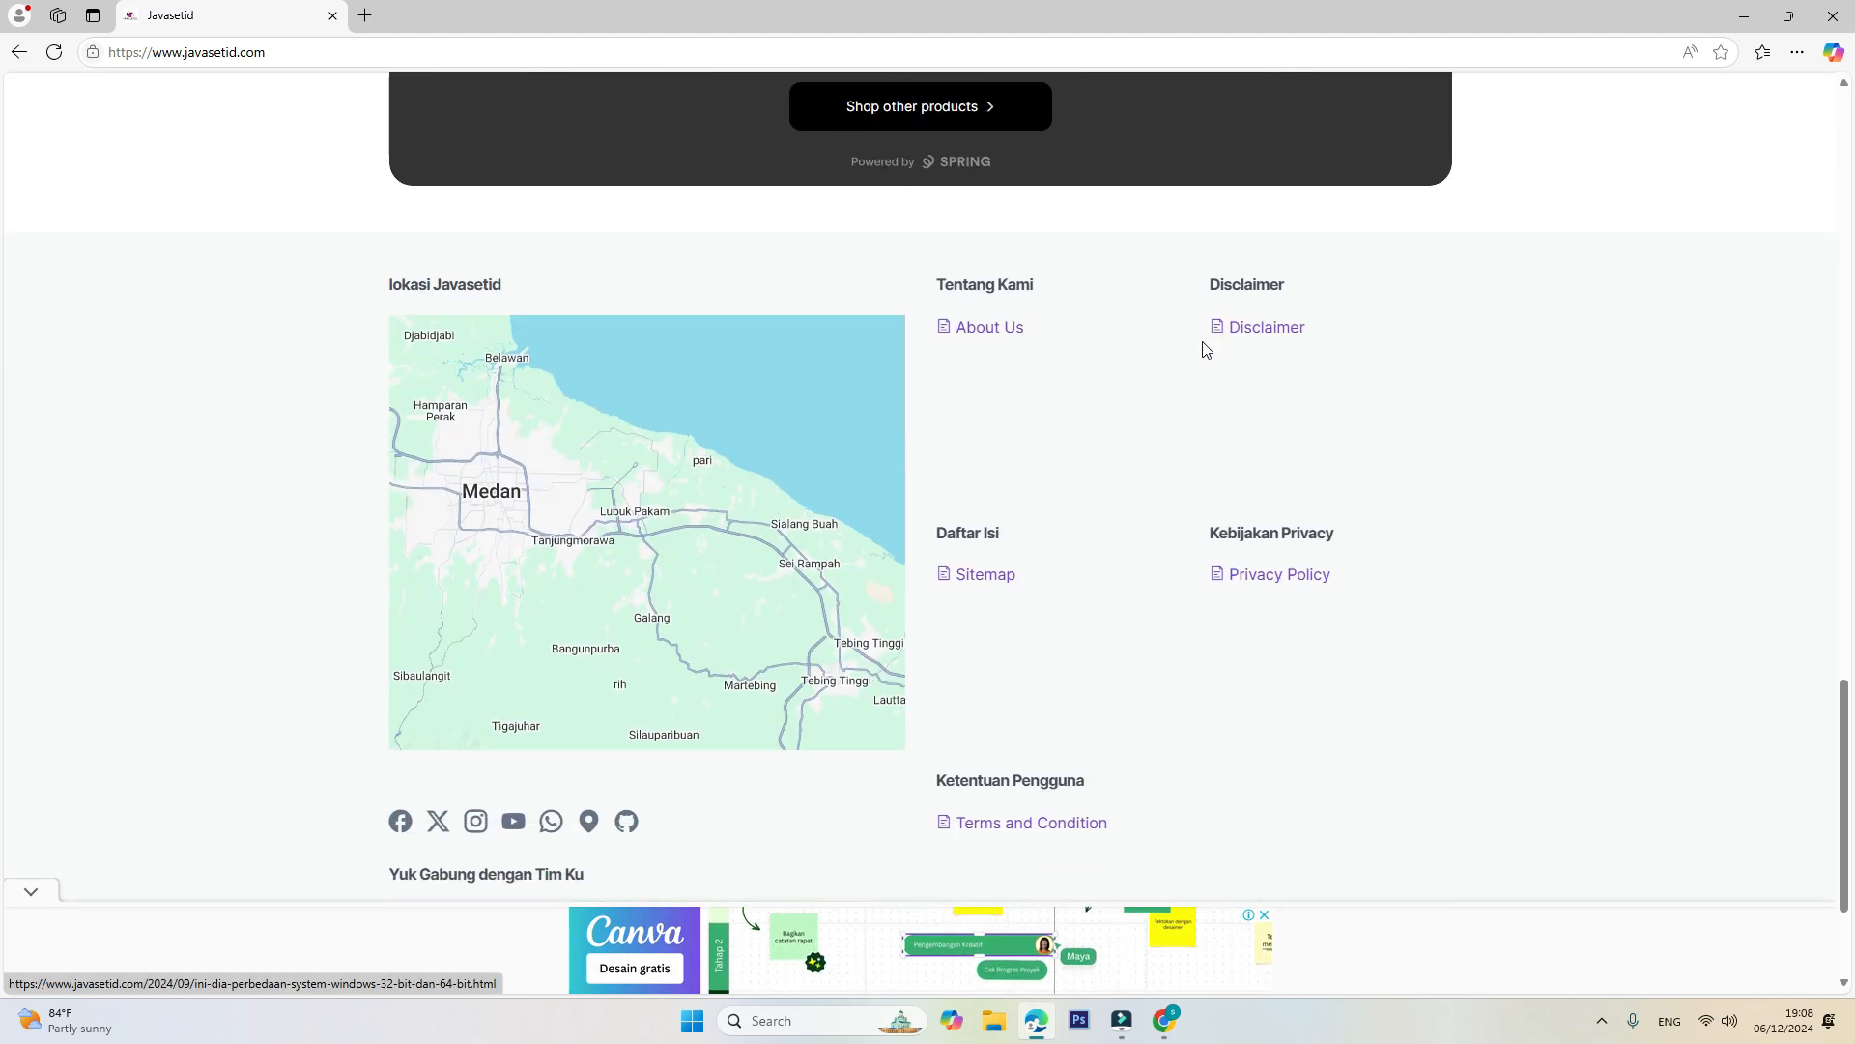
pyautogui.scroll(2, 1107, 539)
pyautogui.scroll(2, 1106, 540)
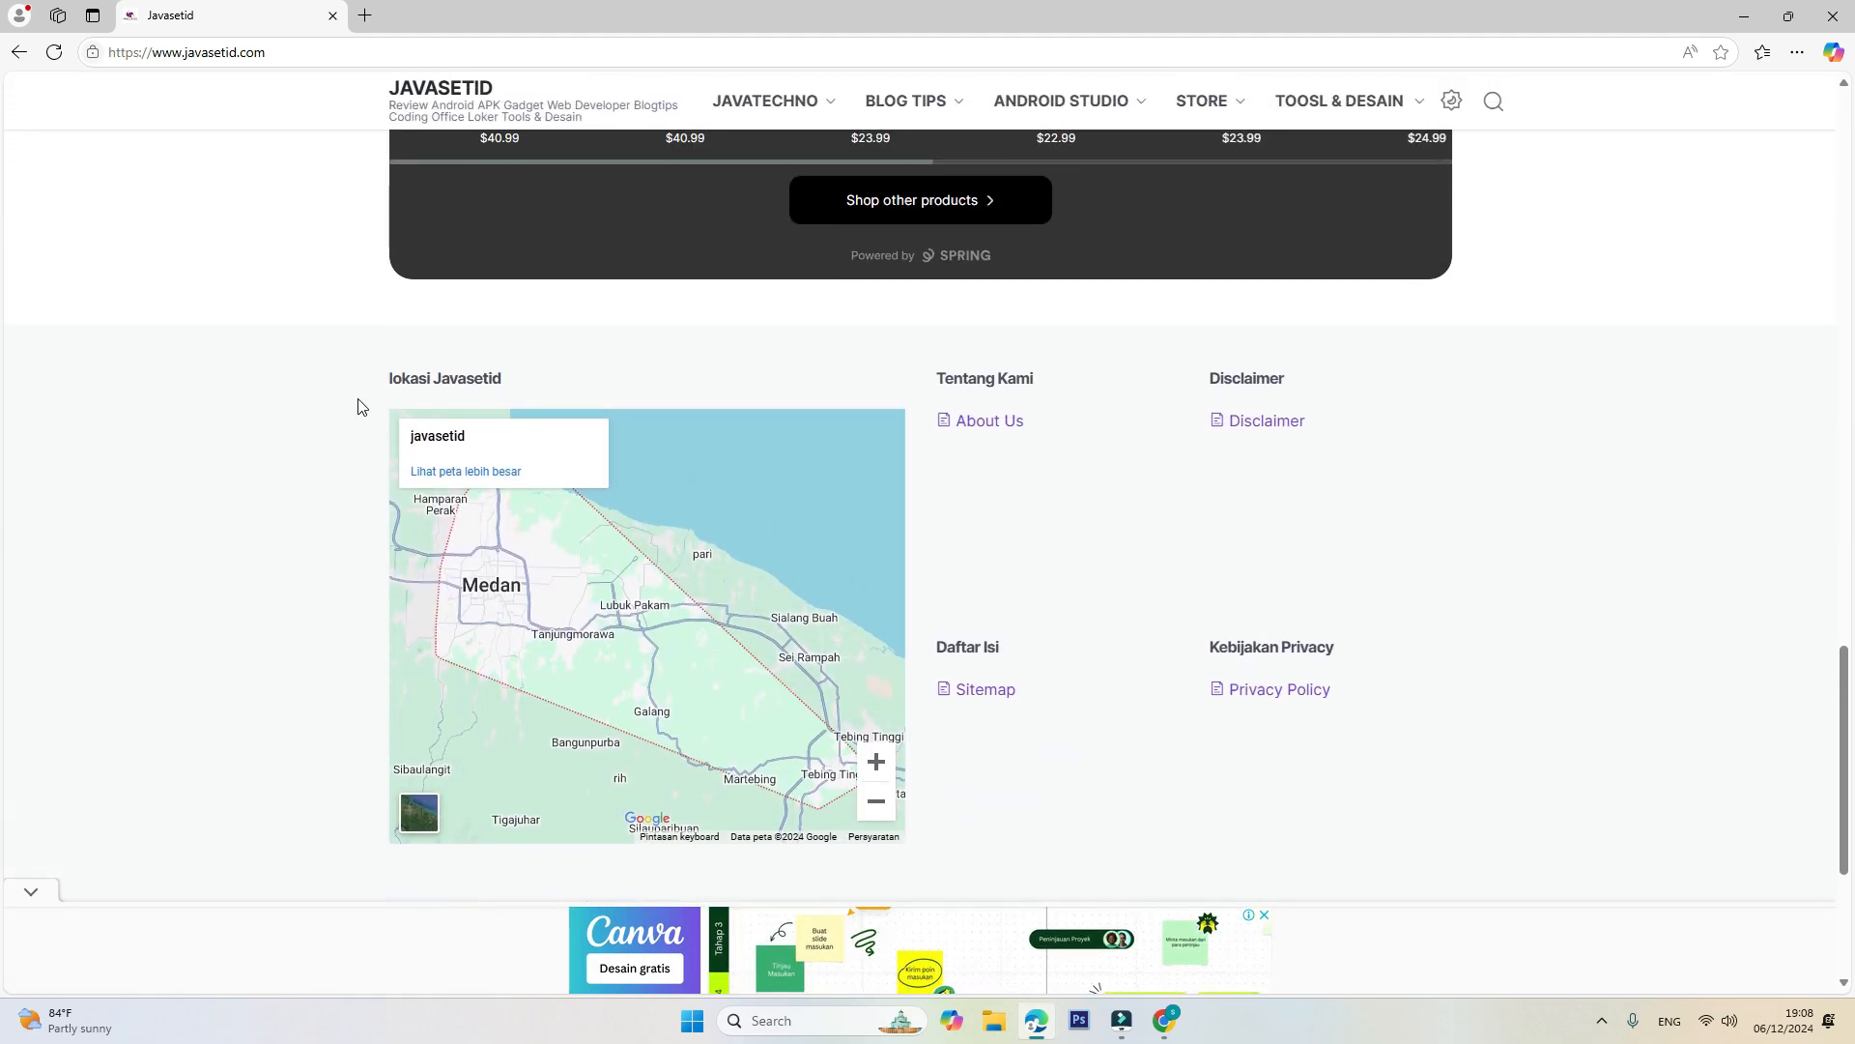
# Examine the embedded map and the footer content around it on the live blog, and close the Edge window.
pyautogui.scroll(-4, 757, 712)
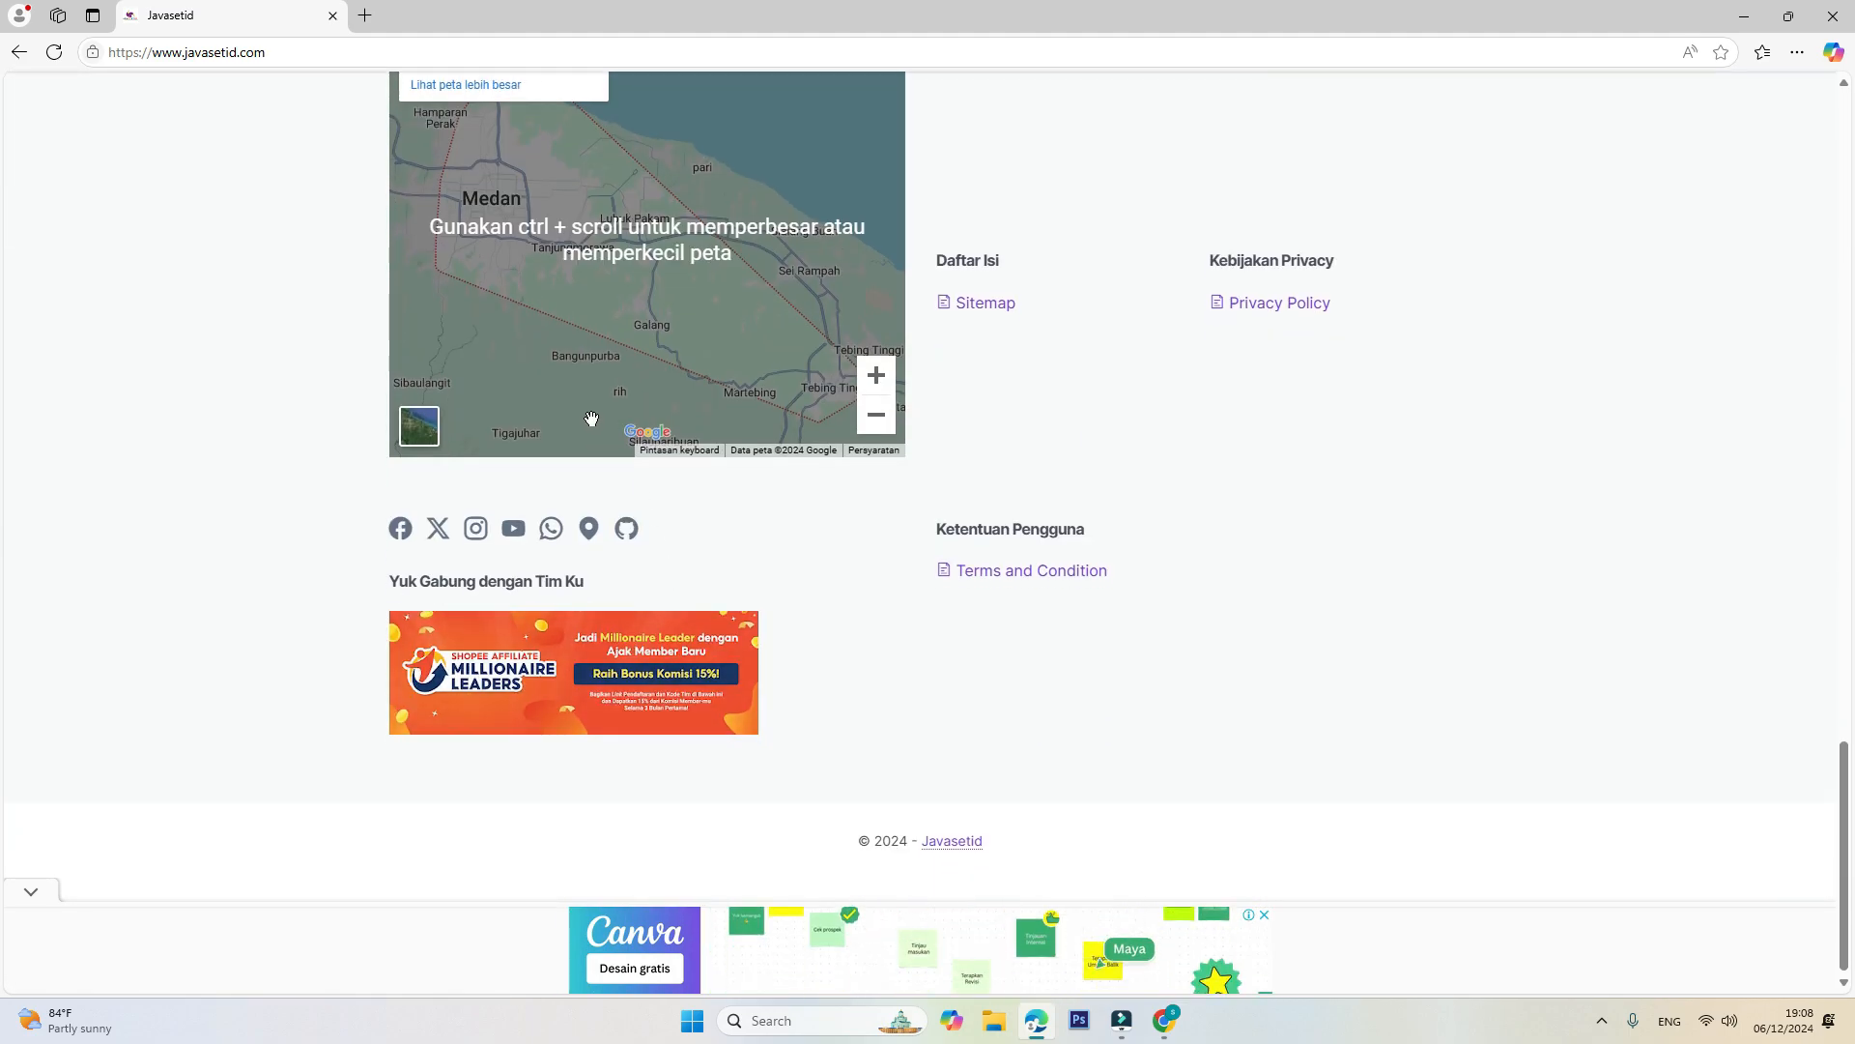
pyautogui.scroll(4, 339, 637)
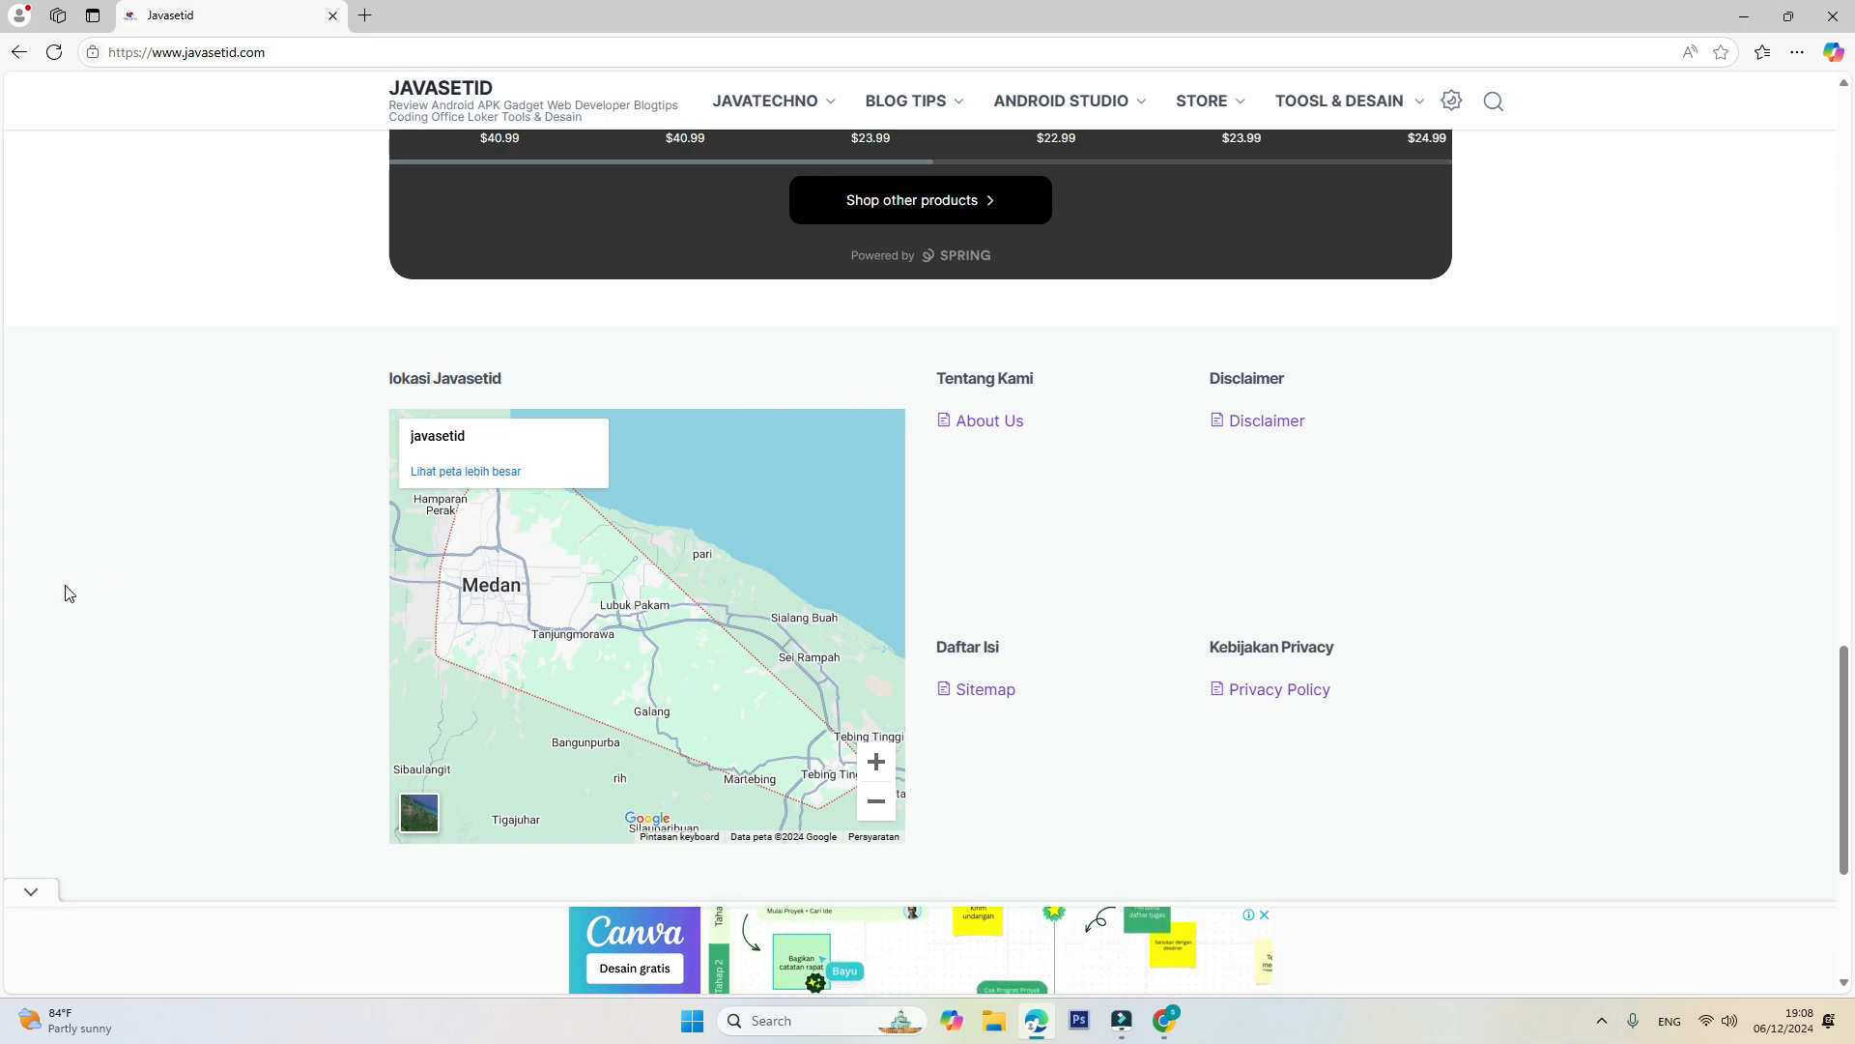
pyautogui.scroll(2, 1546, 539)
pyautogui.scroll(-2, 1577, 565)
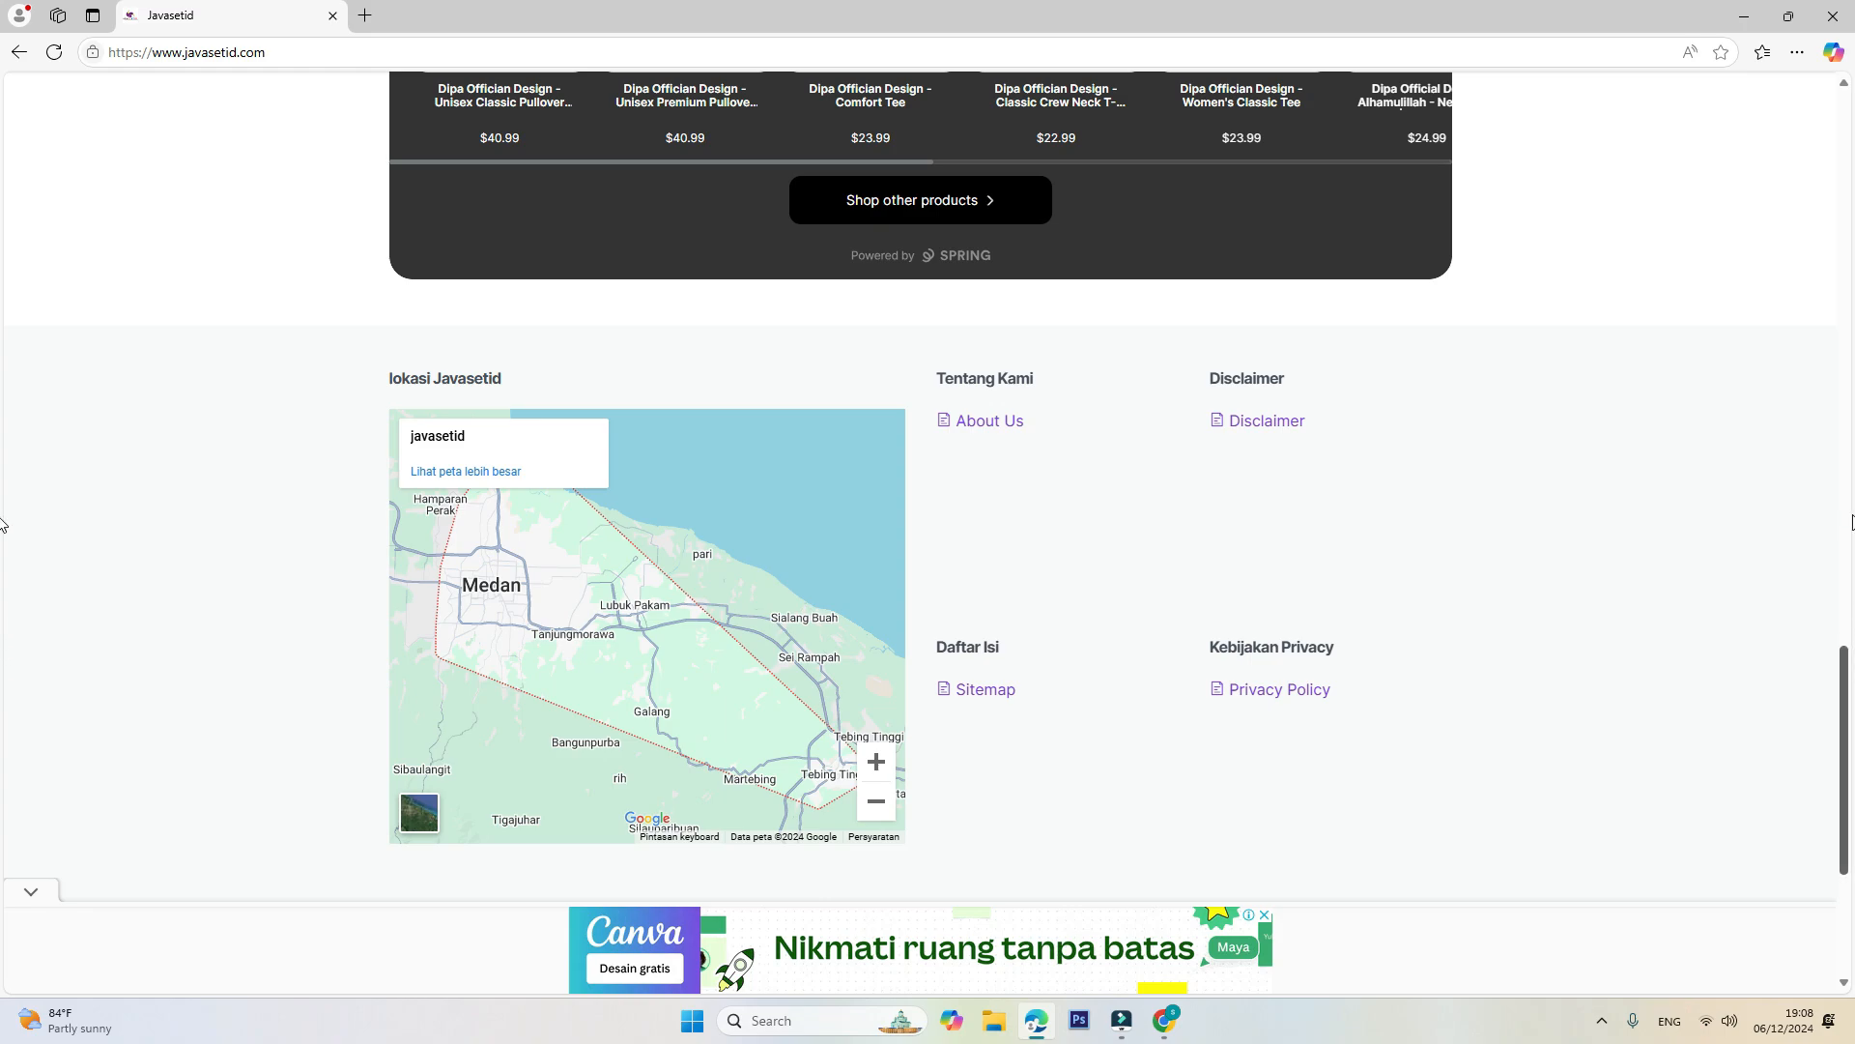
pyautogui.scroll(7, 1848, 698)
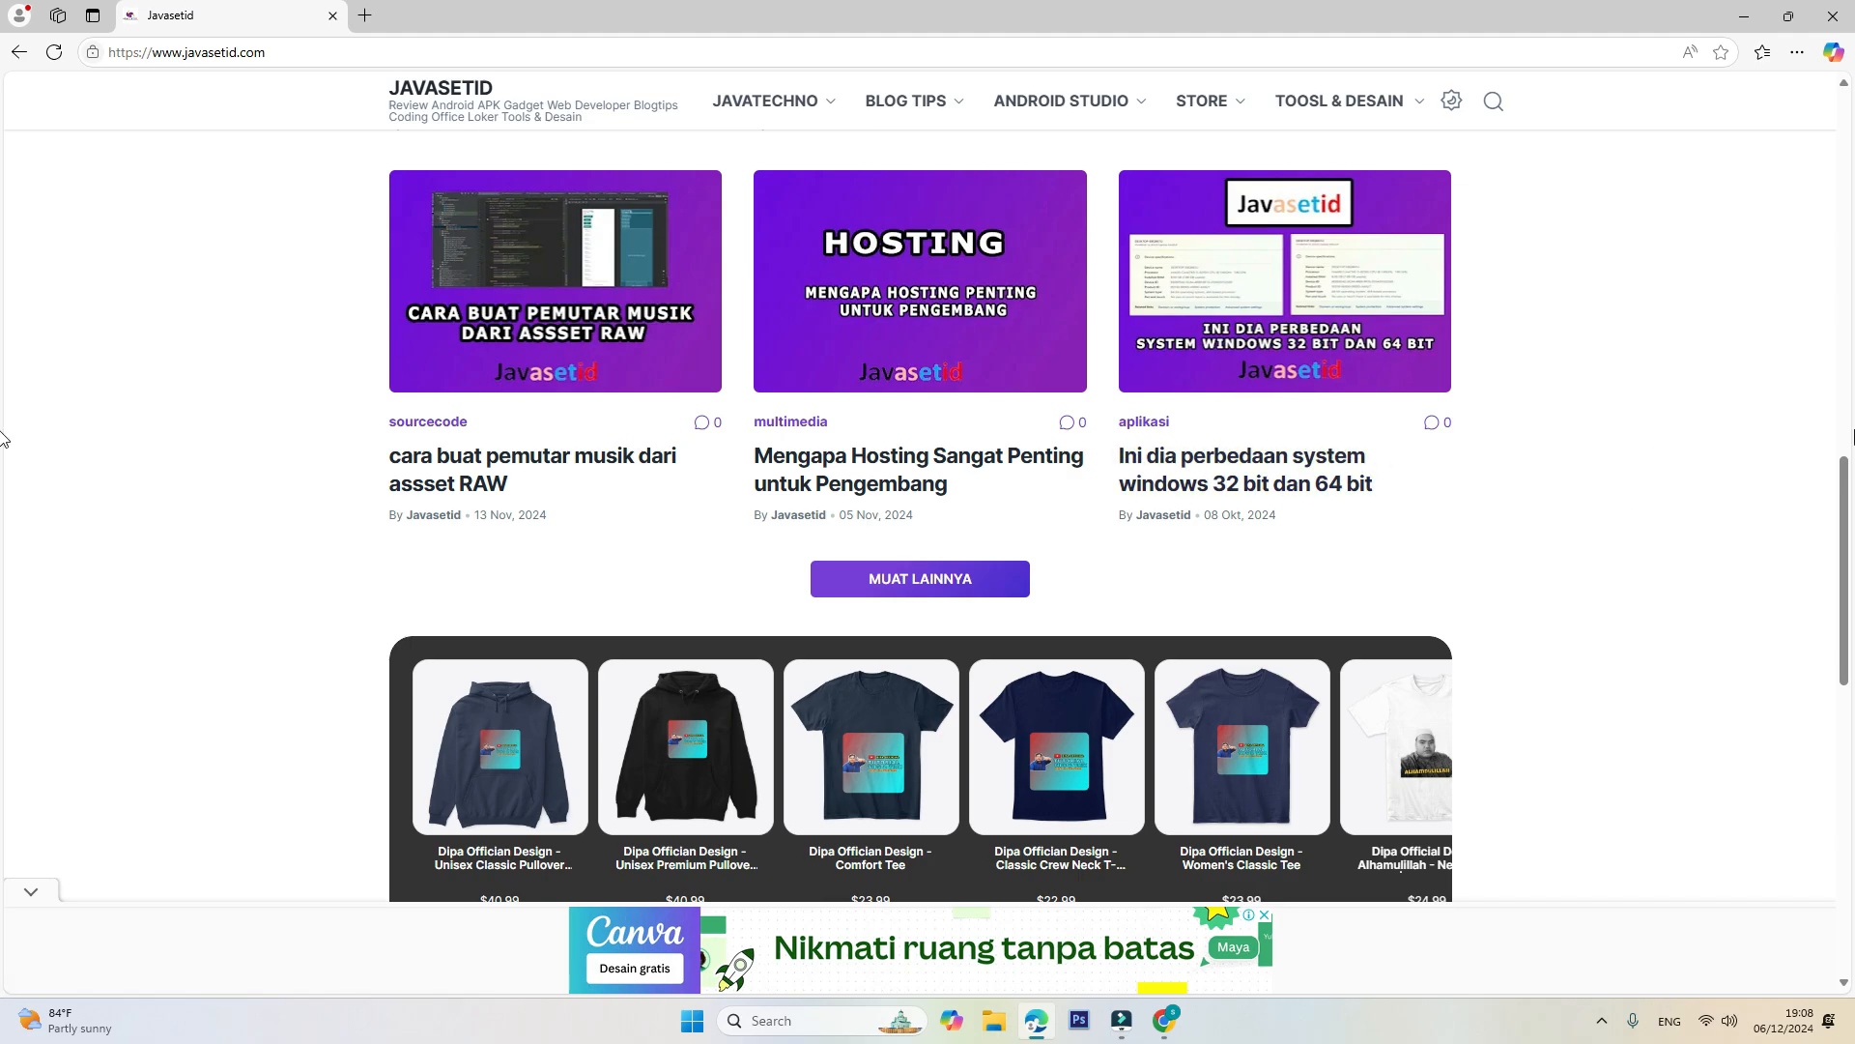
pyautogui.click(1817, 26)
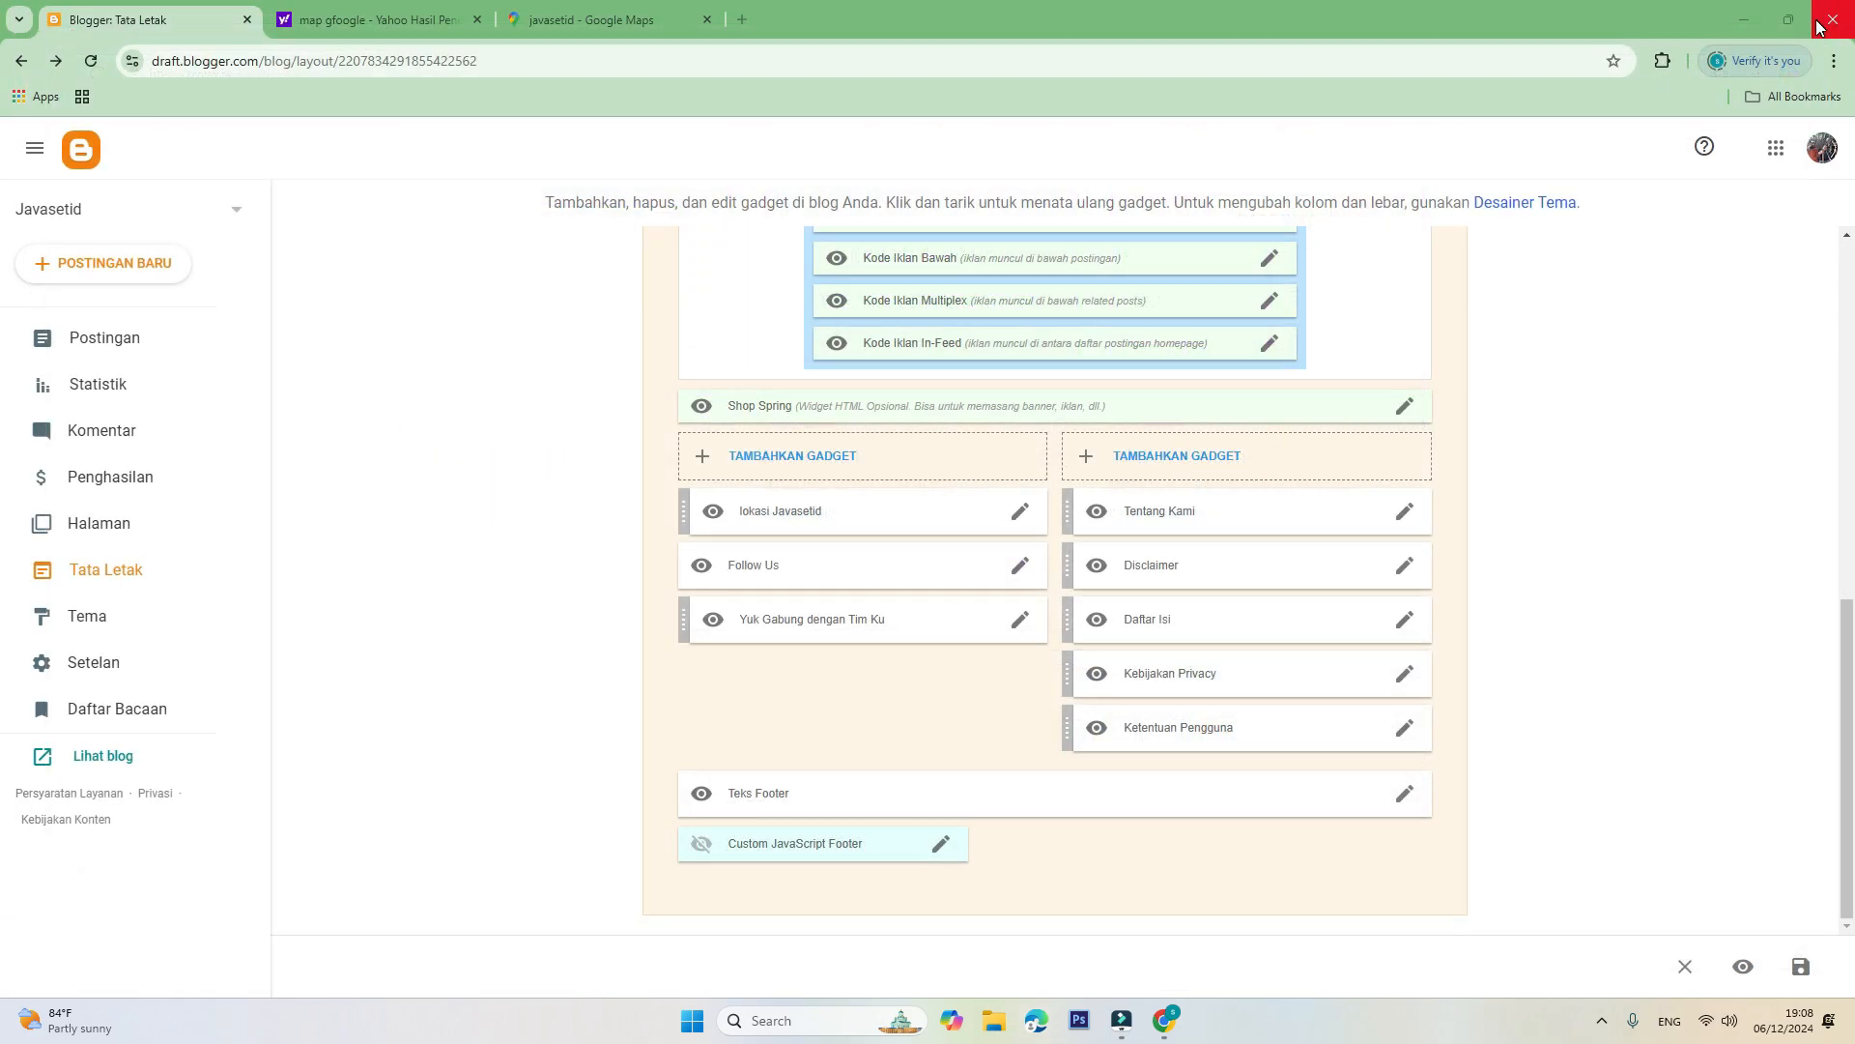